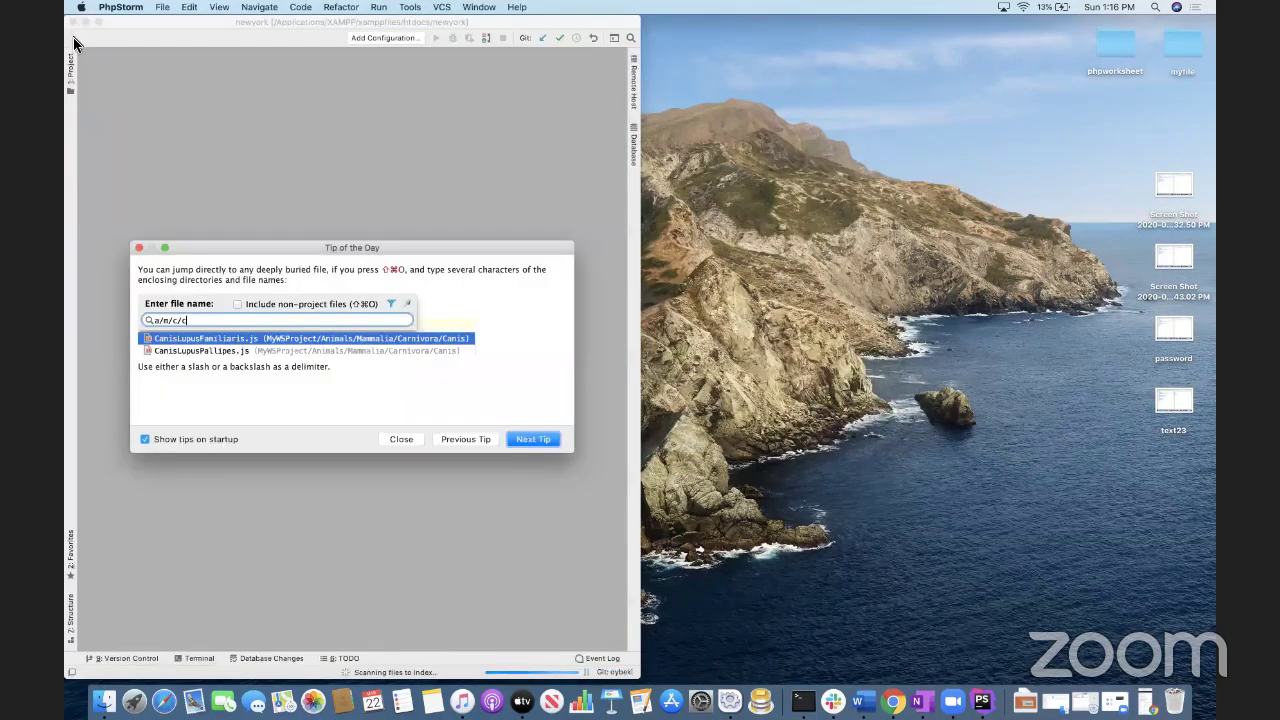
# Close the Tip of the Day dialog.
pyautogui.click(401, 439)
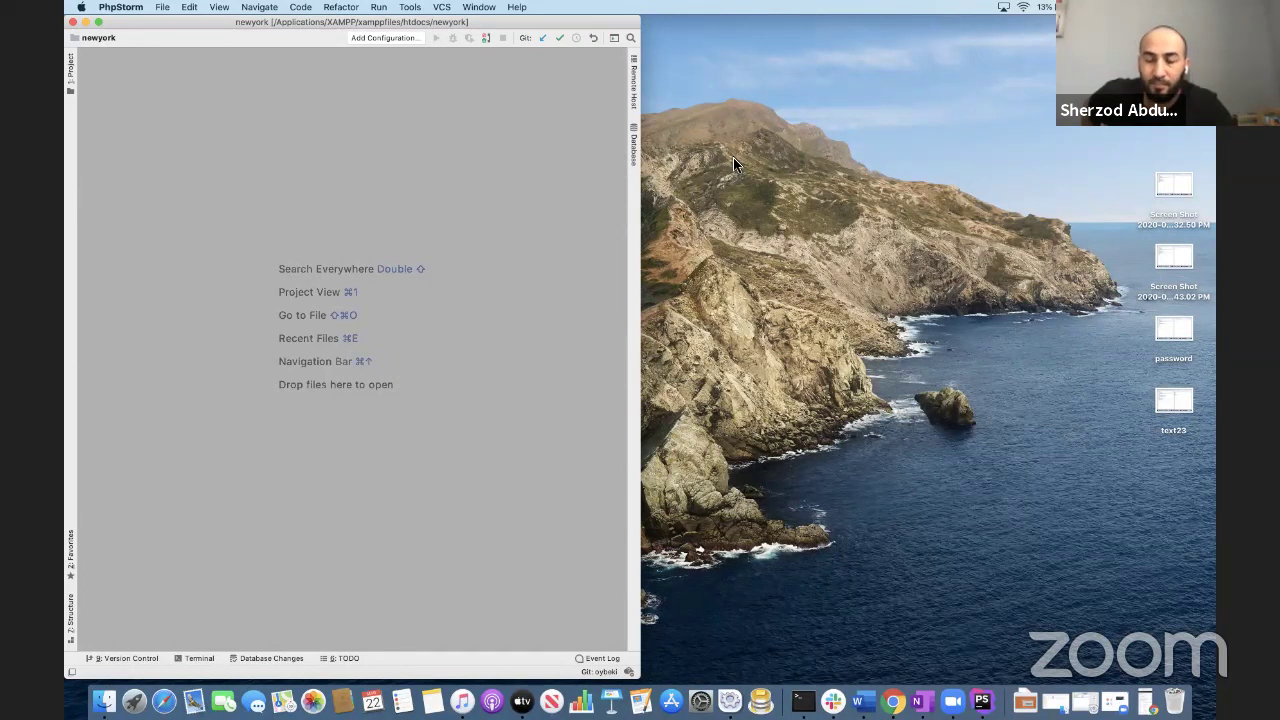
pyautogui.press('super+Up')
pyautogui.click(587, 521)
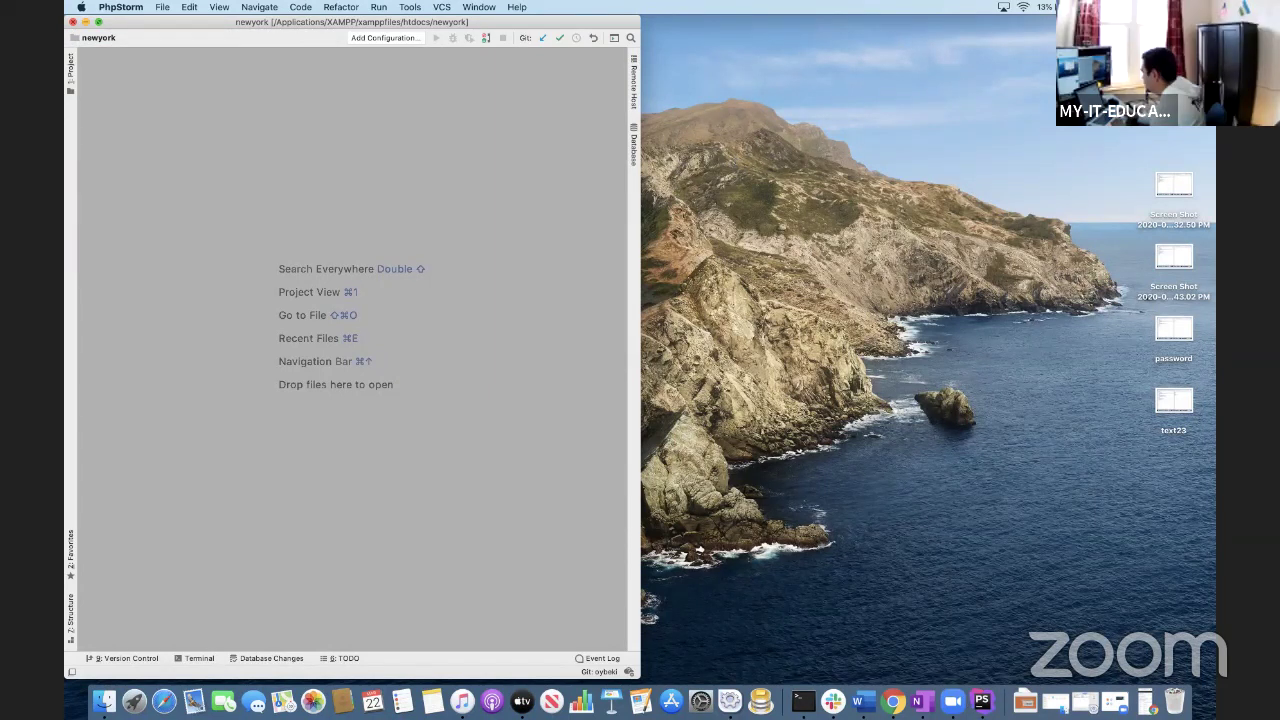
pyautogui.press('super+m')
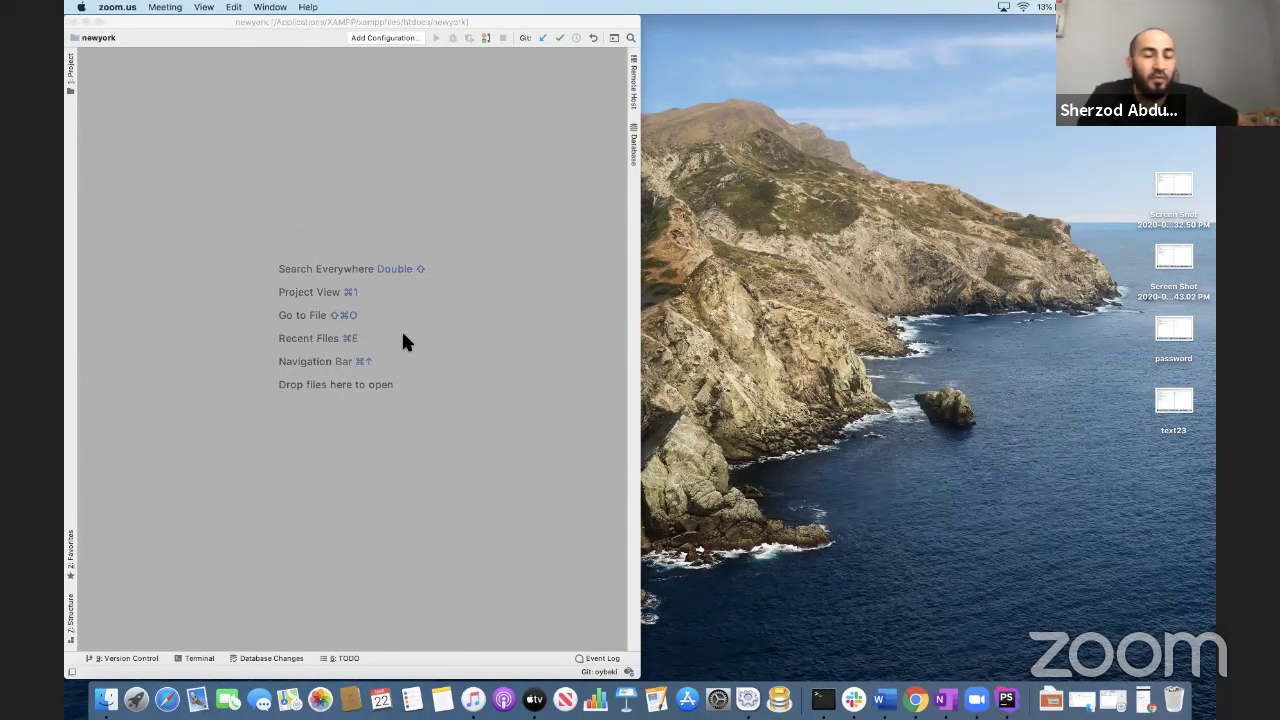
pyautogui.click(720, 548)
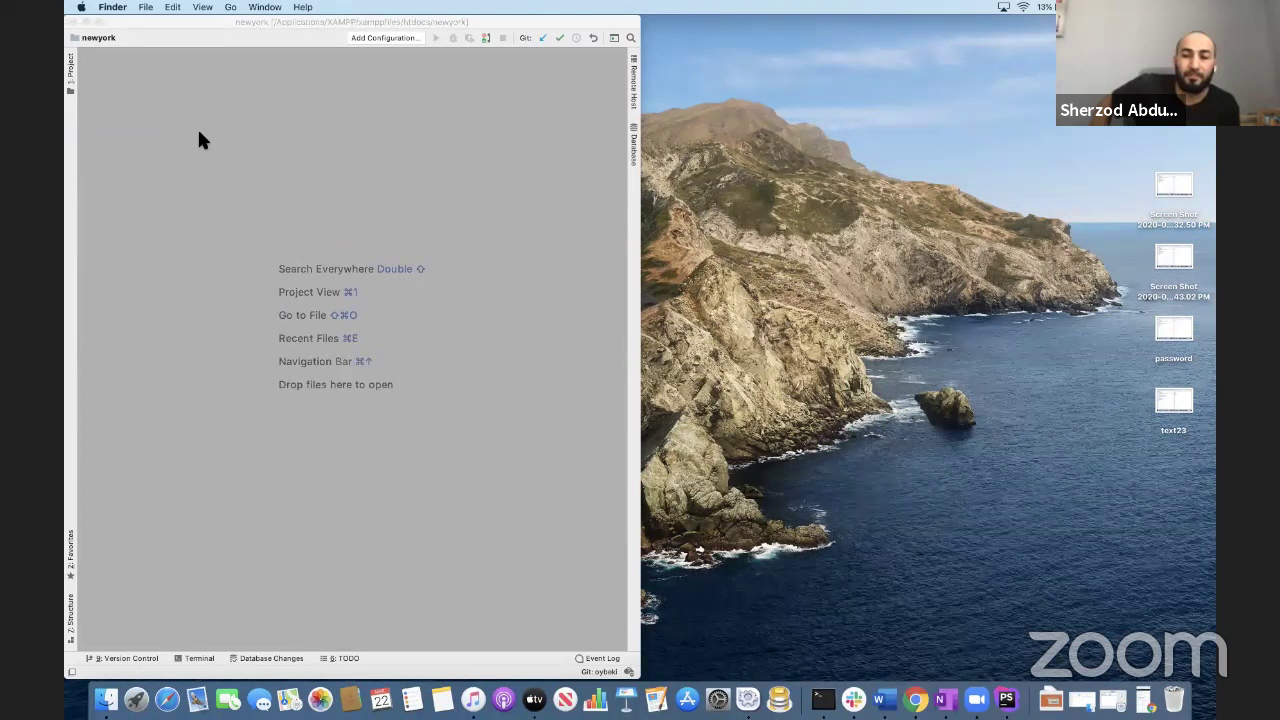
pyautogui.click(74, 21)
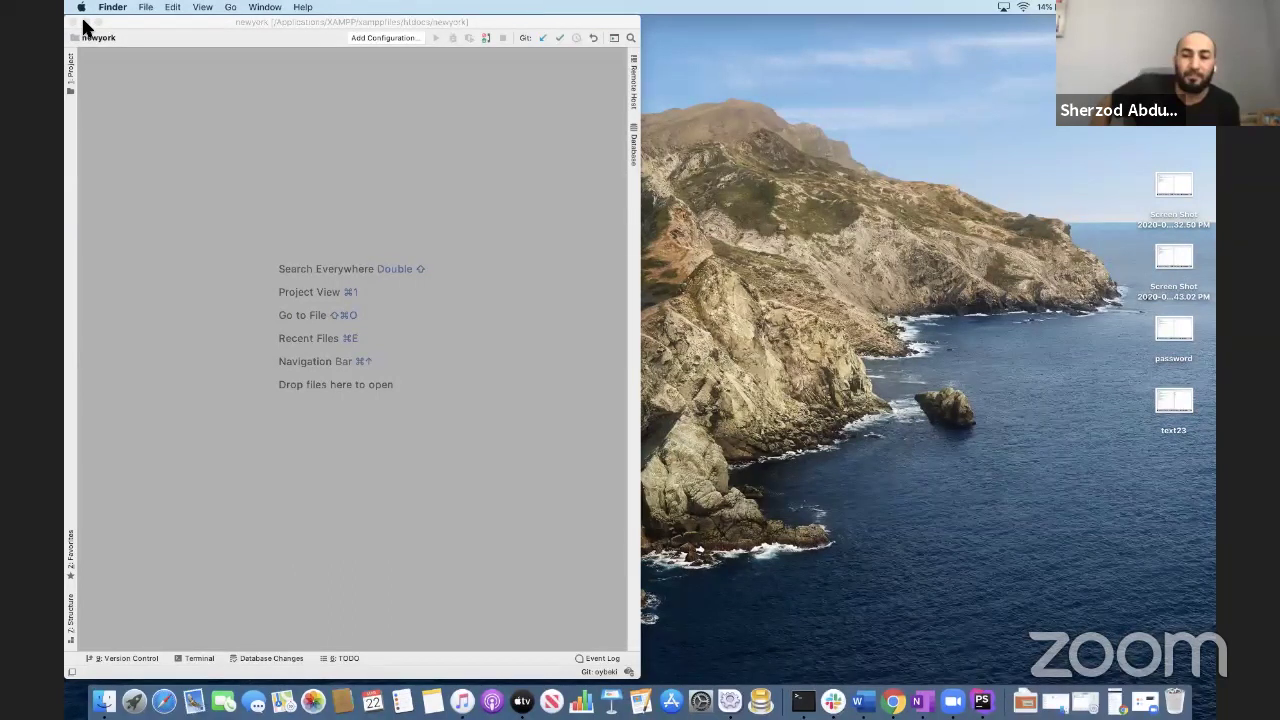
pyautogui.click(493, 383)
pyautogui.press('super+Up')
pyautogui.press('Escape')
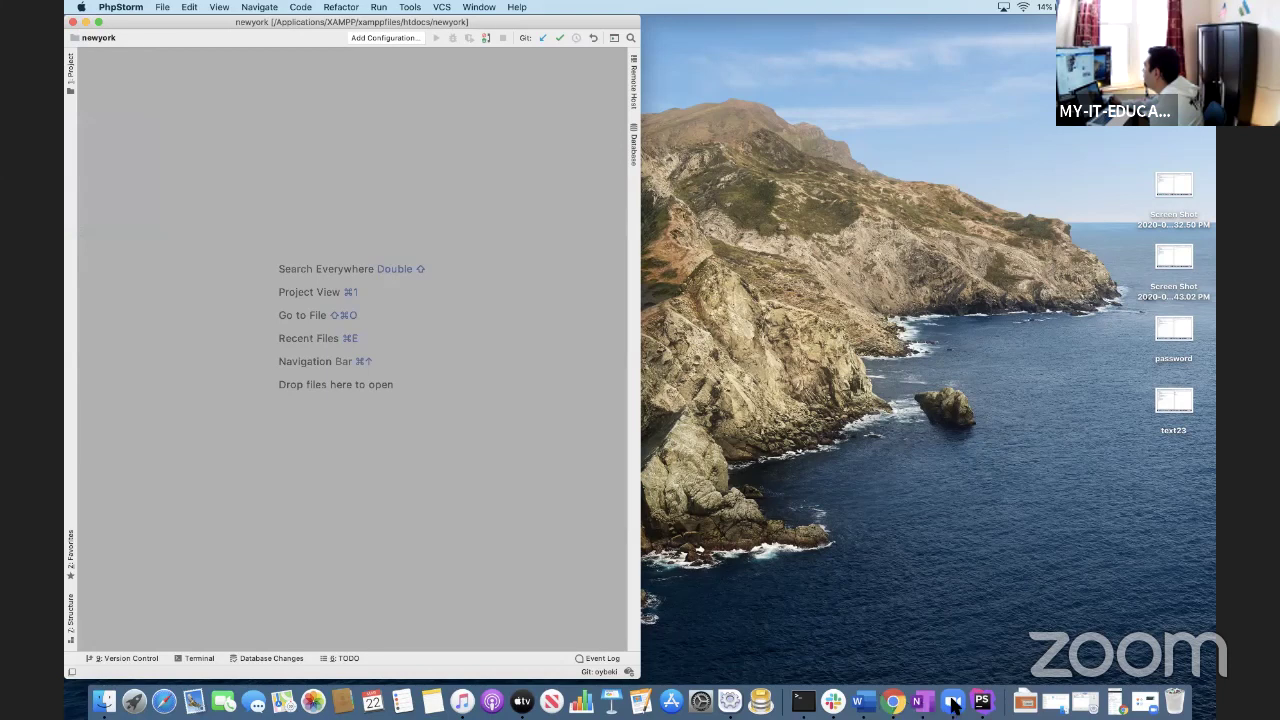
# Browse the folders and files listed directly under the newyork project root.
pyautogui.press('super+Up')
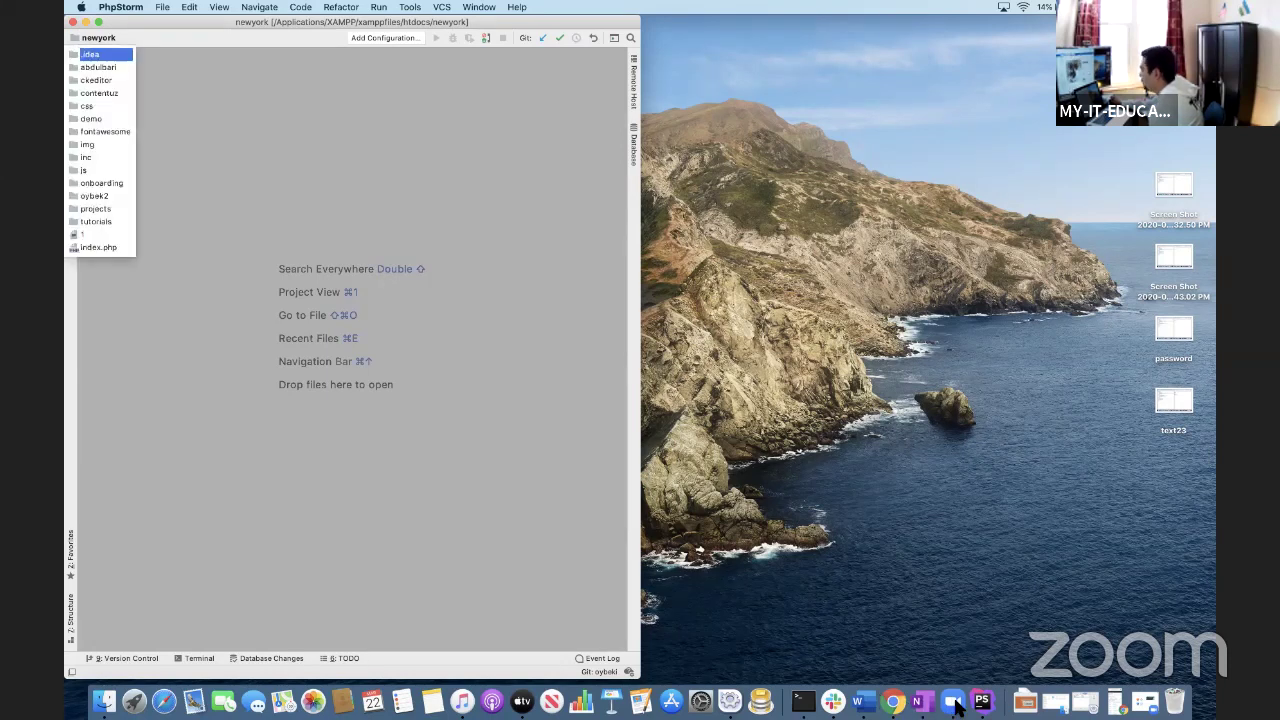
pyautogui.press('Down')
pyautogui.press('Down')
pyautogui.press('Down')
pyautogui.press('Down')
pyautogui.press('Down')
pyautogui.press('Down')
pyautogui.press('Down')
pyautogui.press('Down')
pyautogui.press('Down')
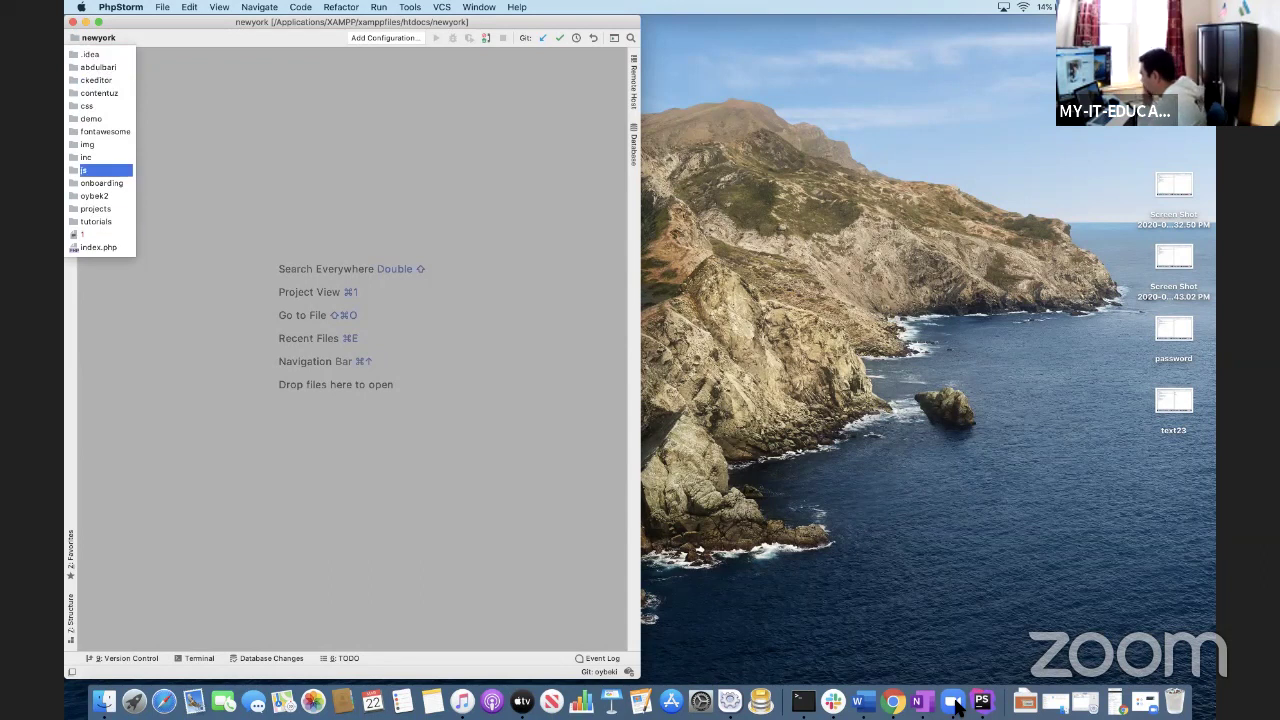
pyautogui.press('Escape')
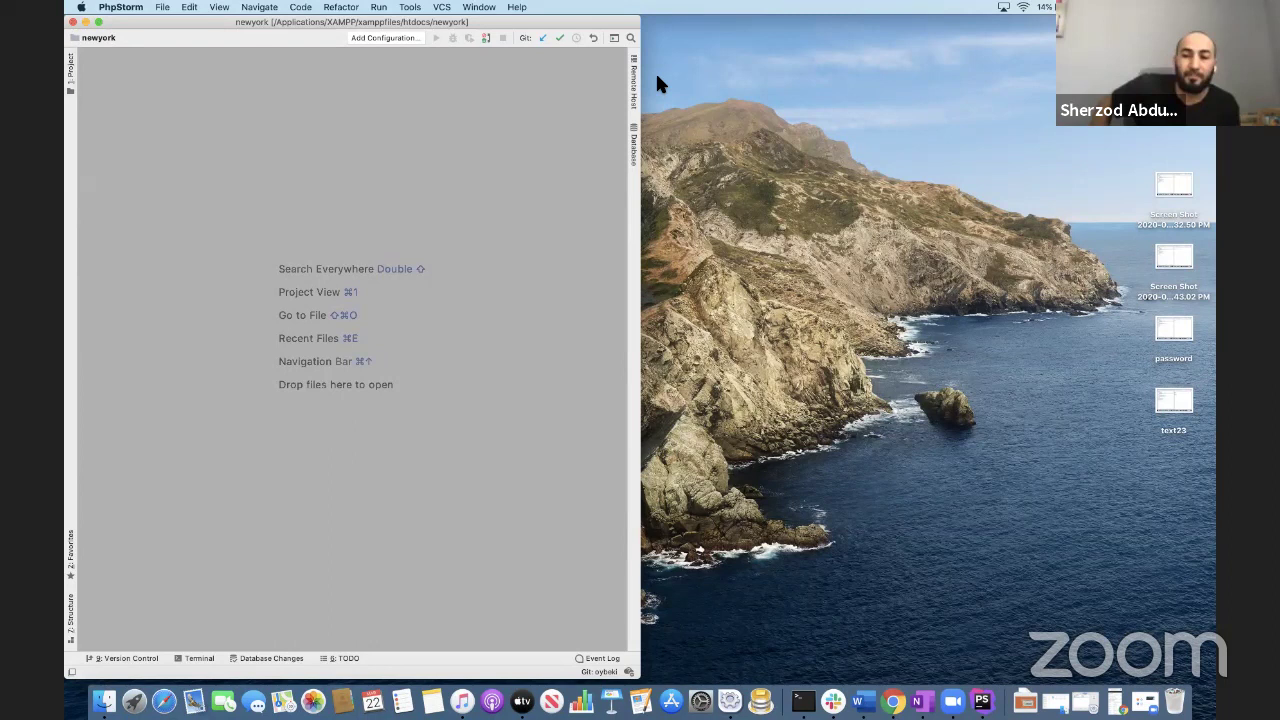
pyautogui.press('super+Up')
pyautogui.press('Down')
pyautogui.press('Down')
pyautogui.press('Down')
pyautogui.press('Down')
pyautogui.press('Down')
pyautogui.press('Down')
pyautogui.press('Down')
pyautogui.press('Down')
pyautogui.press('Down')
pyautogui.press('Down')
pyautogui.press('Down')
pyautogui.press('Down')
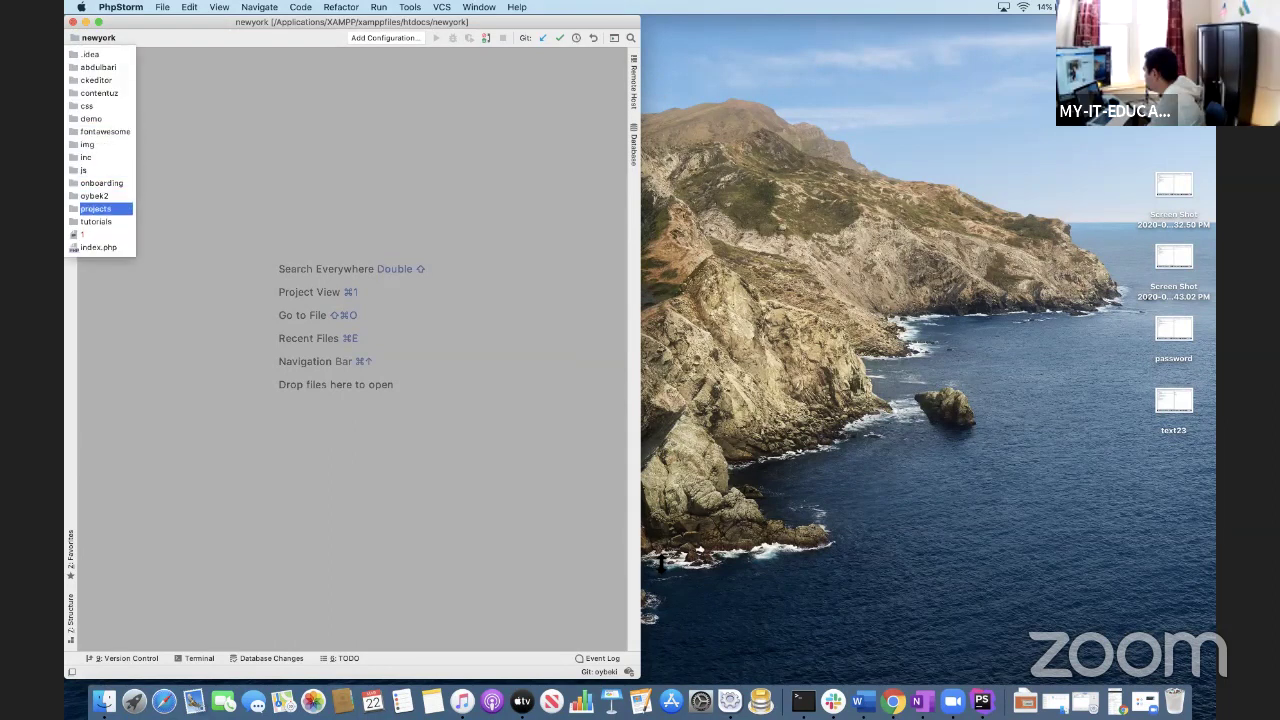
pyautogui.press('Up')
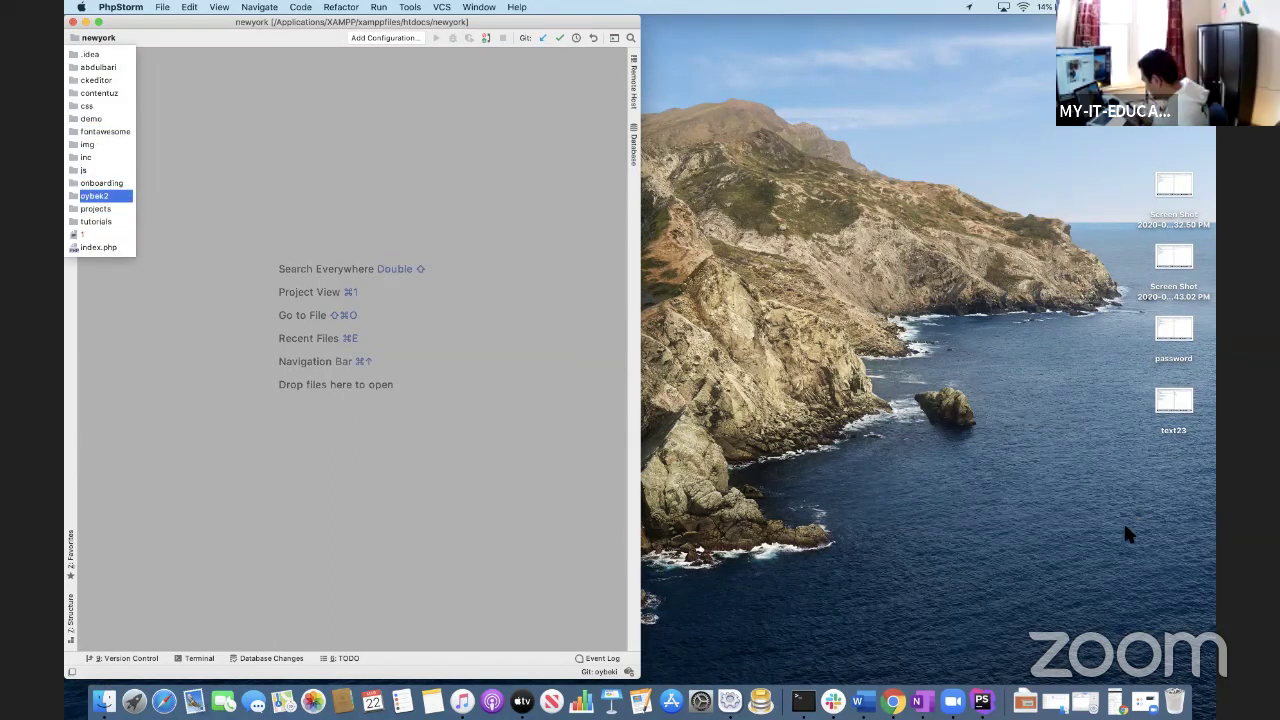
pyautogui.press('Up')
pyautogui.press('Up')
pyautogui.press('Up')
pyautogui.press('Up')
pyautogui.press('Up')
pyautogui.press('Up')
pyautogui.press('Up')
pyautogui.press('Up')
pyautogui.press('Up')
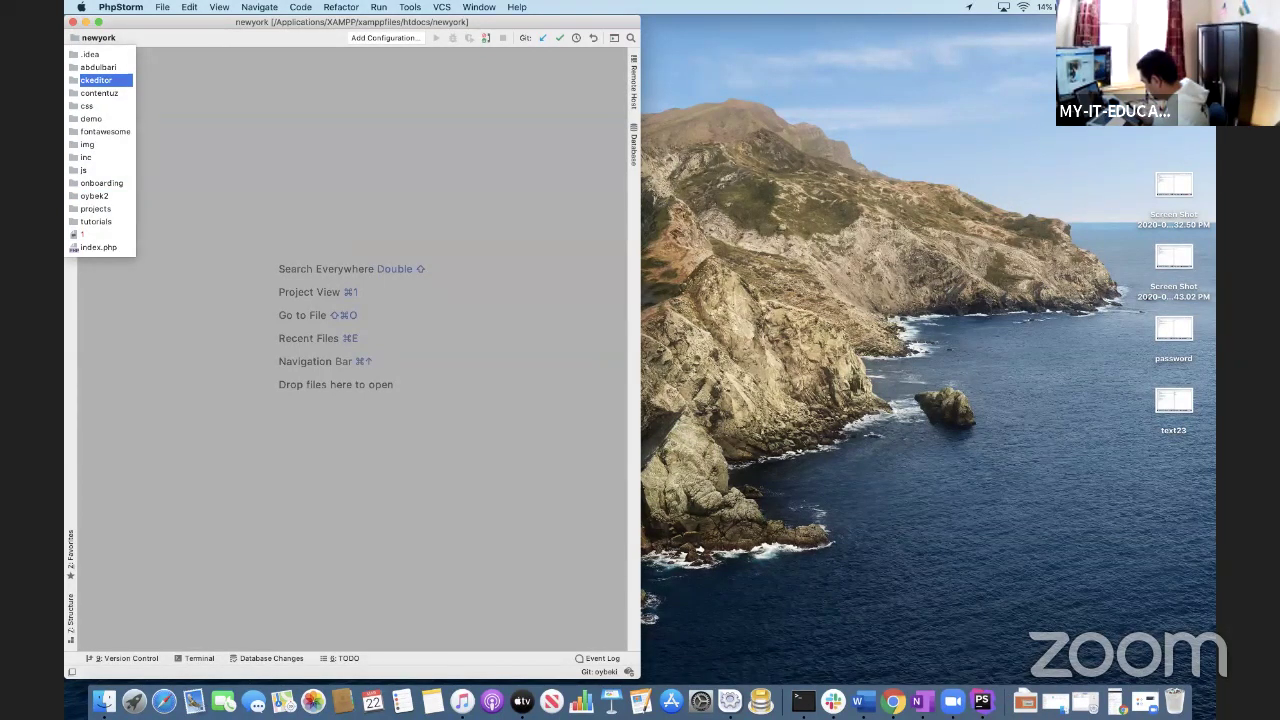
pyautogui.press('Escape')
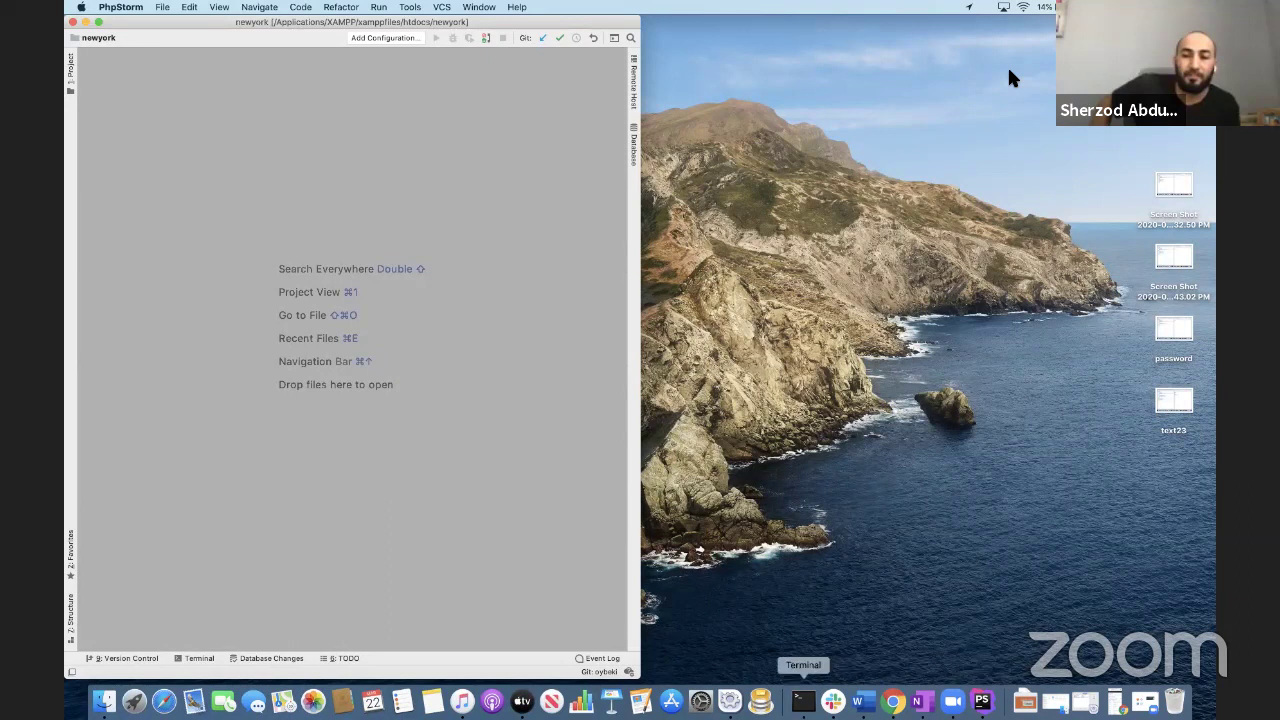
# Switch to the XAMPP manager, open its application folder and go into htdocs/newyork.
pyautogui.click(730, 701)
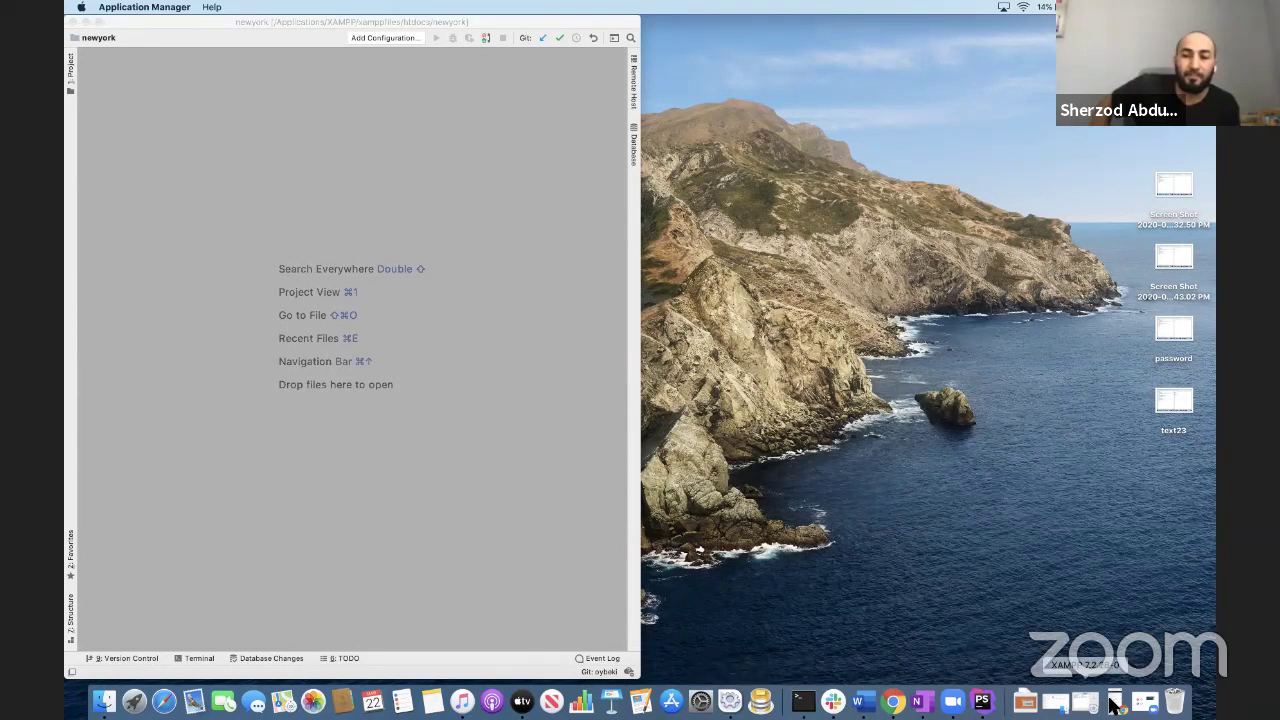
pyautogui.click(1113, 705)
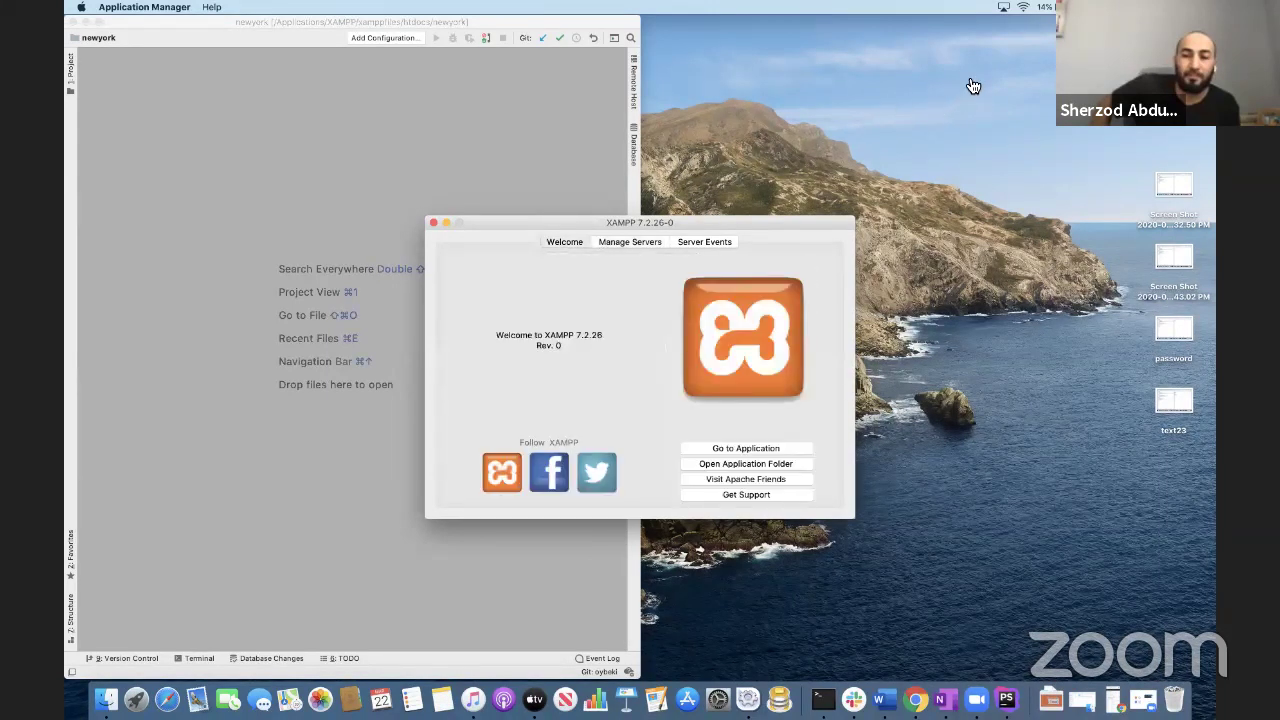
pyautogui.click(746, 464)
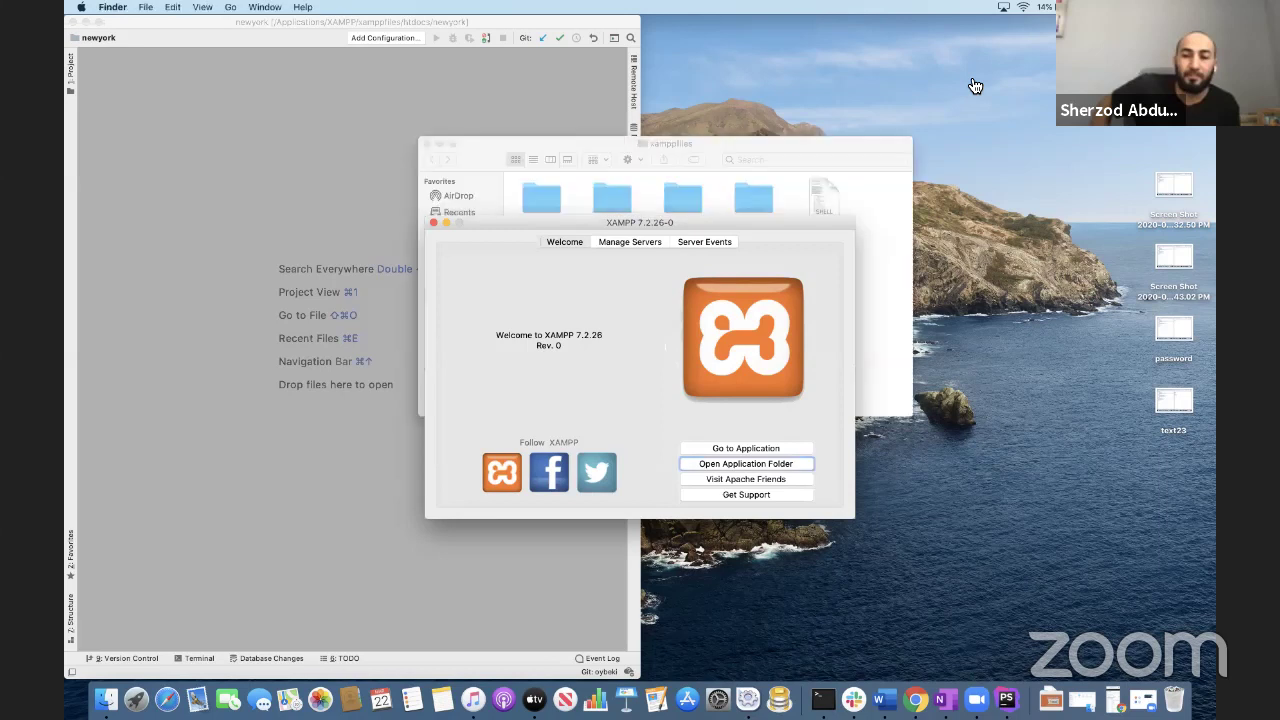
pyautogui.doubleClick(753, 272)
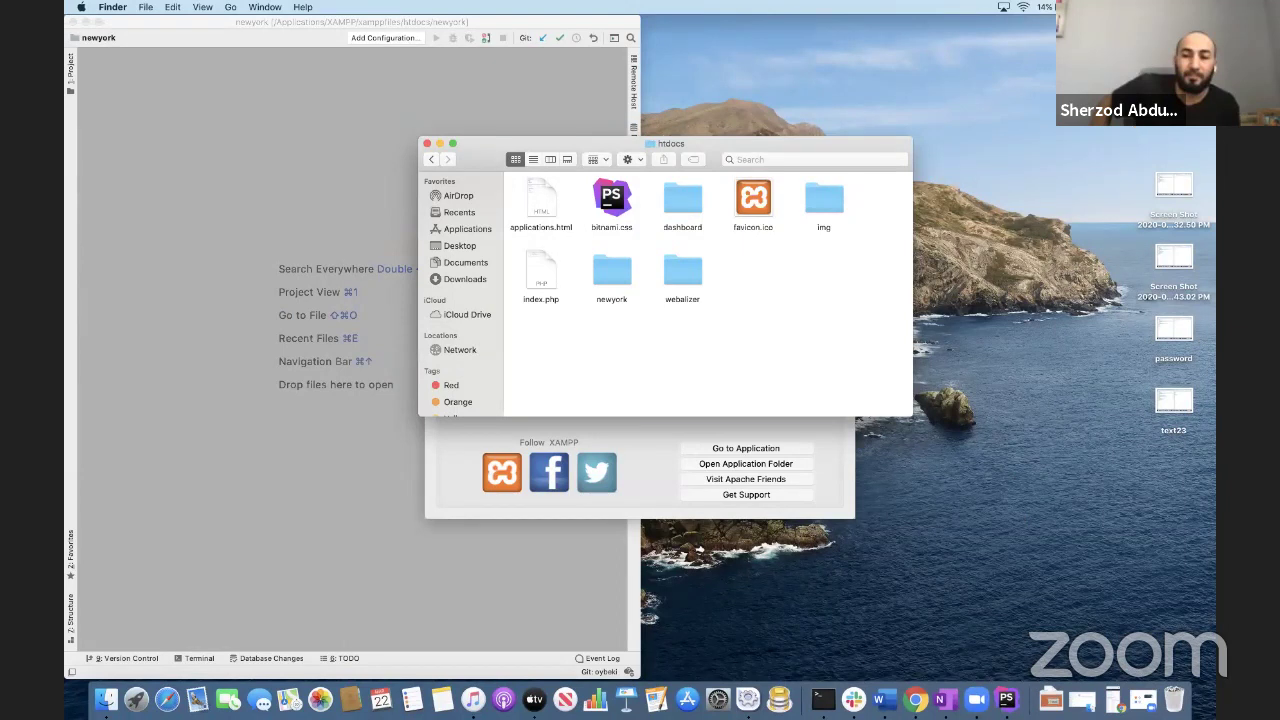
pyautogui.doubleClick(612, 272)
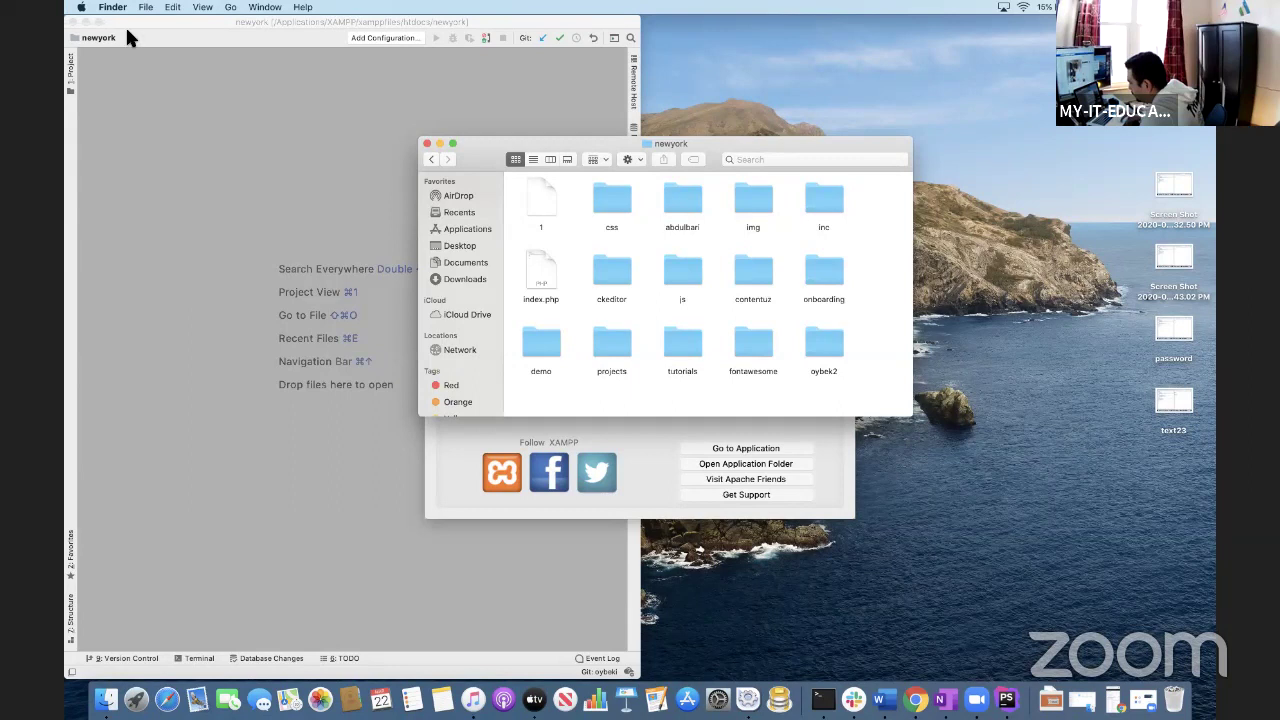
# Open index.php from the newyork folder in PhpStorm.
pyautogui.press('i')
pyautogui.press('n')
pyautogui.press('d')
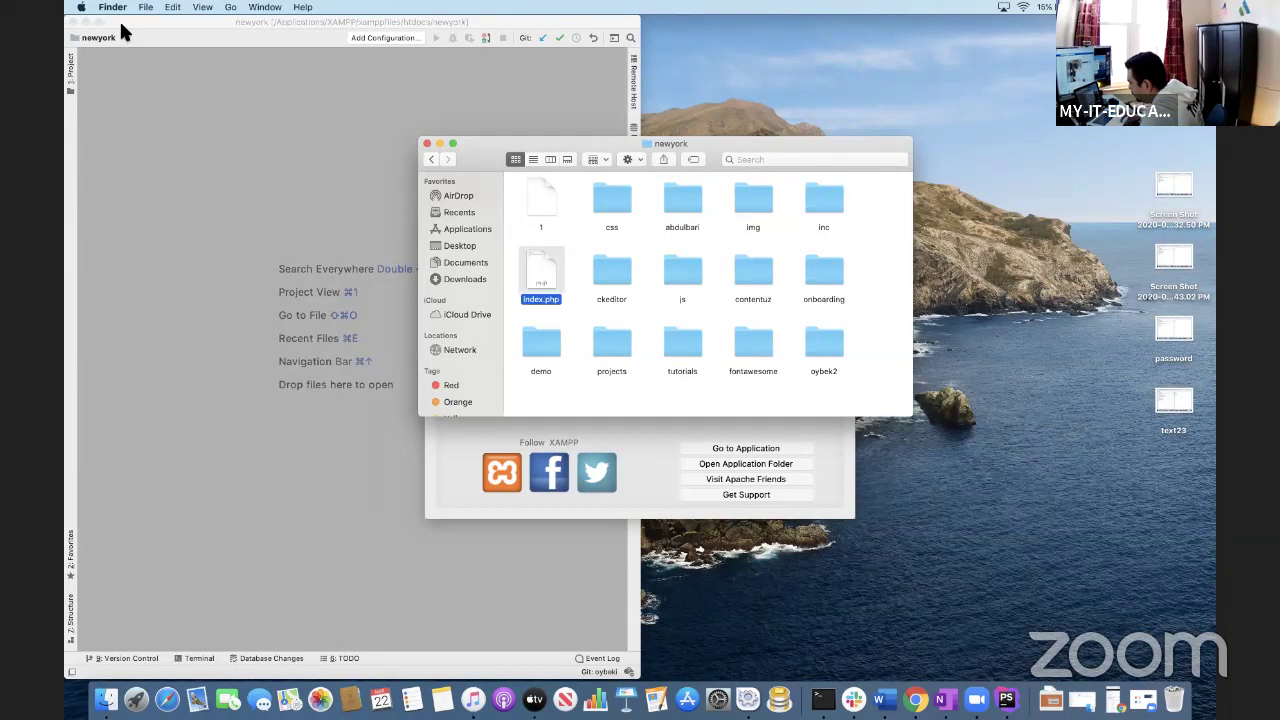
pyautogui.press('Up')
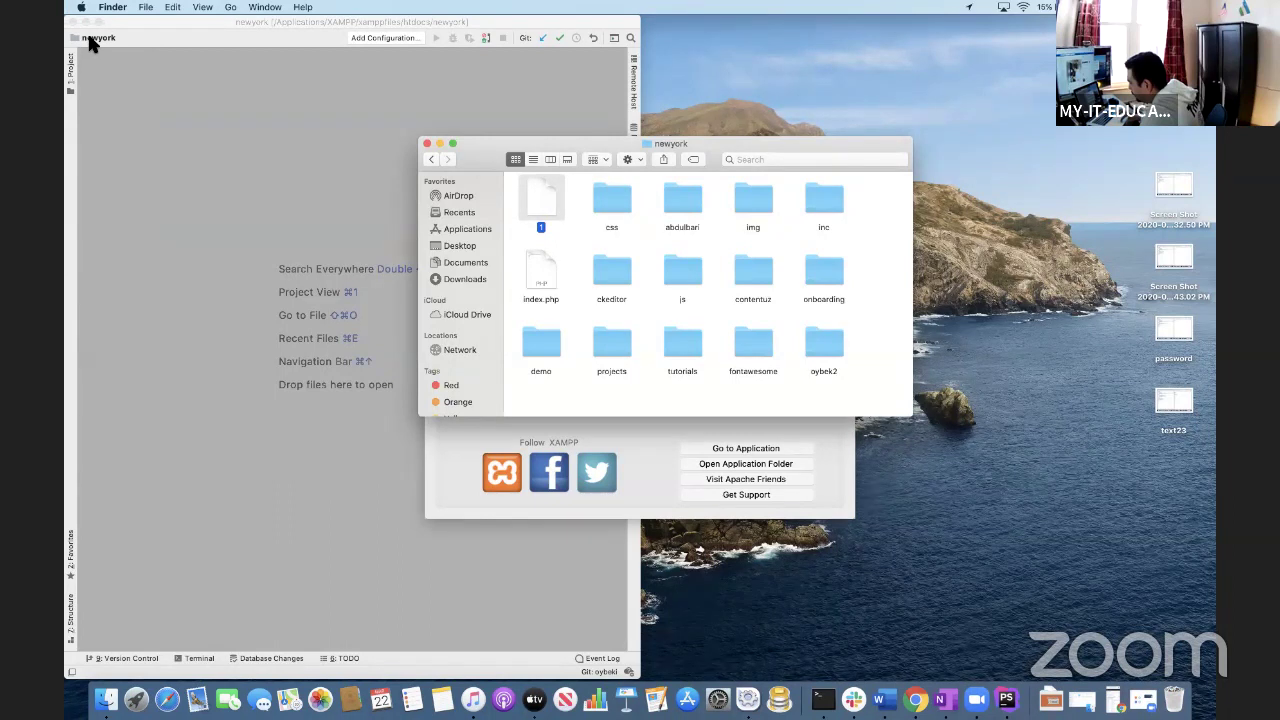
pyautogui.press('Down')
pyautogui.press('super+o')
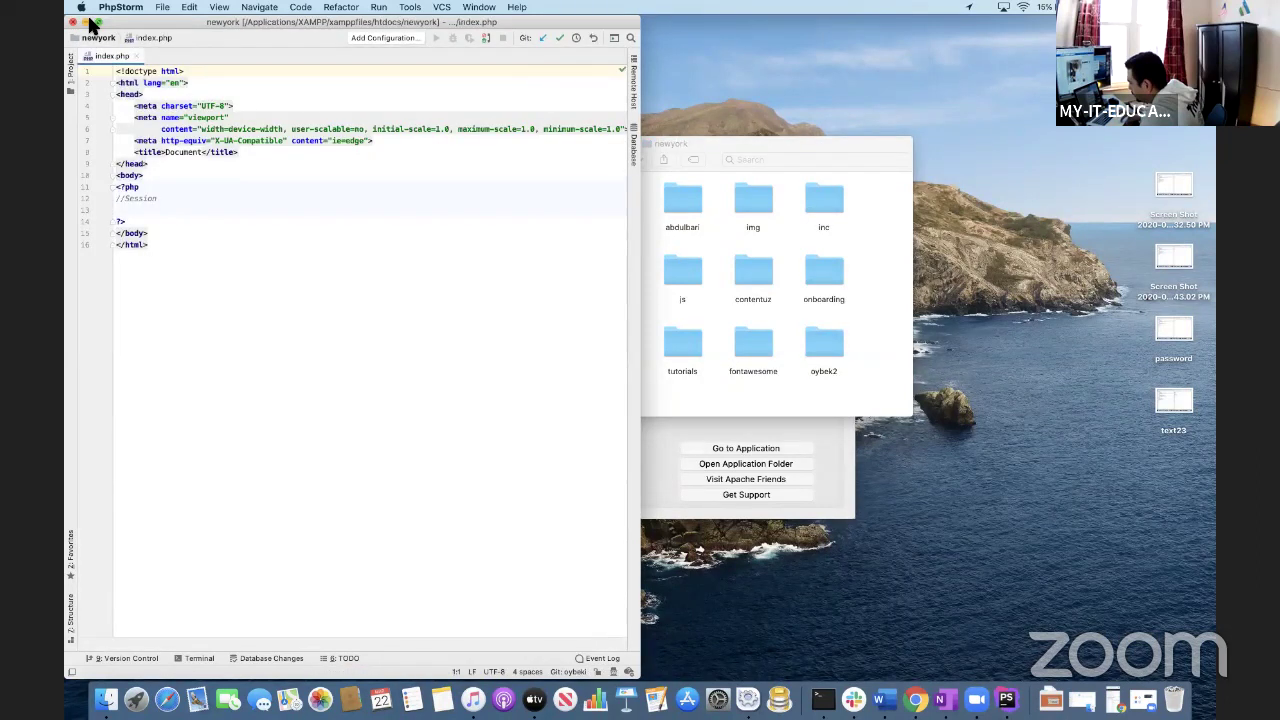
# Close the newyork project and bring up the project chooser from the welcome window.
pyautogui.click(76, 21)
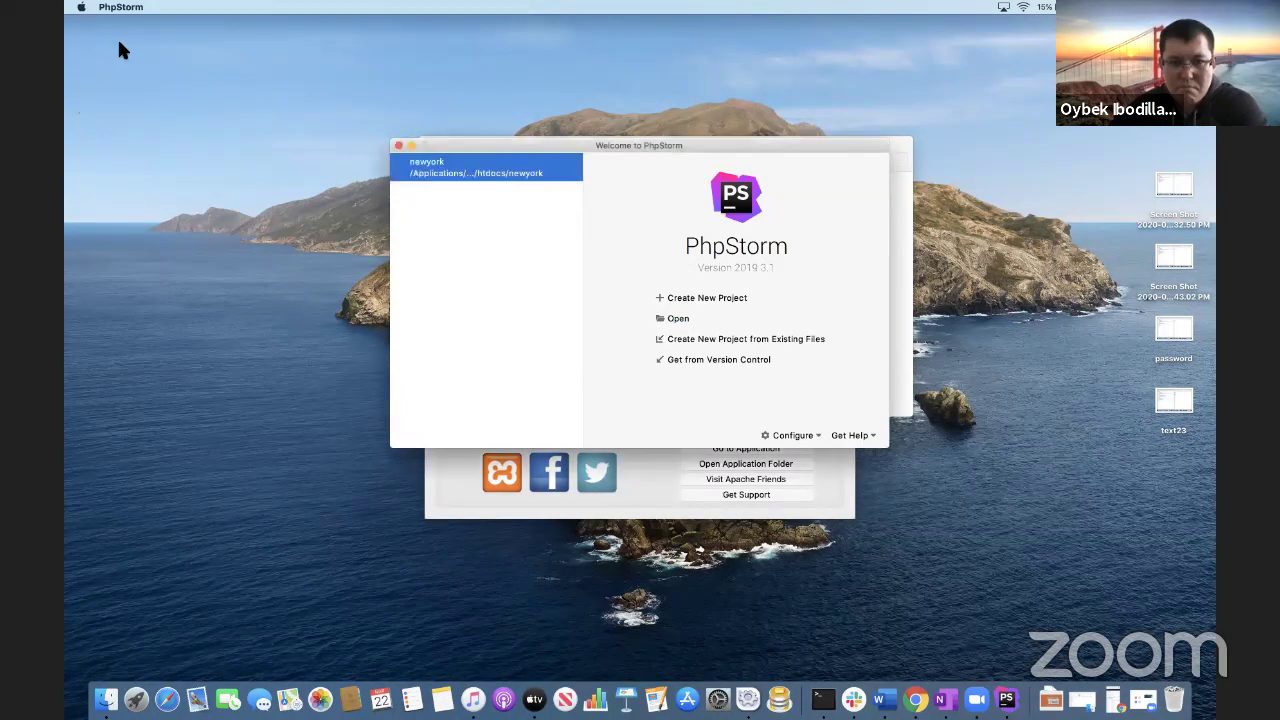
pyautogui.moveTo(639, 145); pyautogui.dragTo(324, 428)
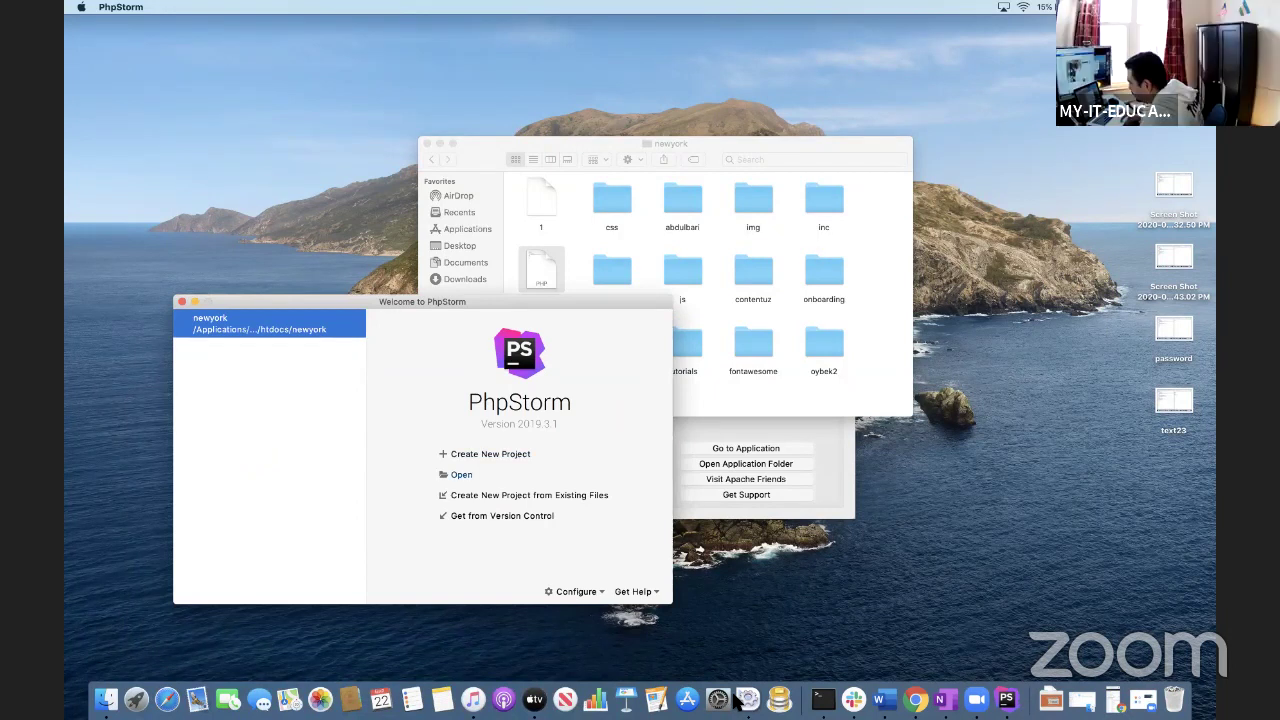
pyautogui.click(461, 475)
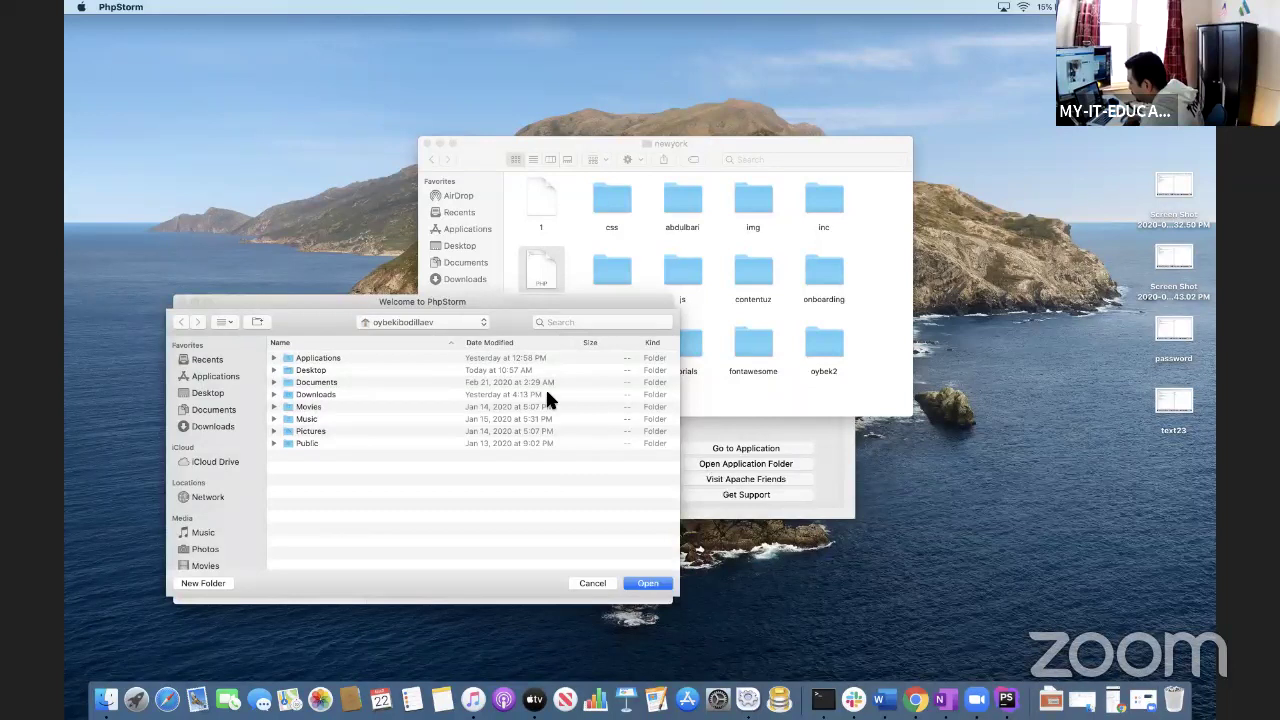
pyautogui.click(555, 358)
pyautogui.press('super+Down')
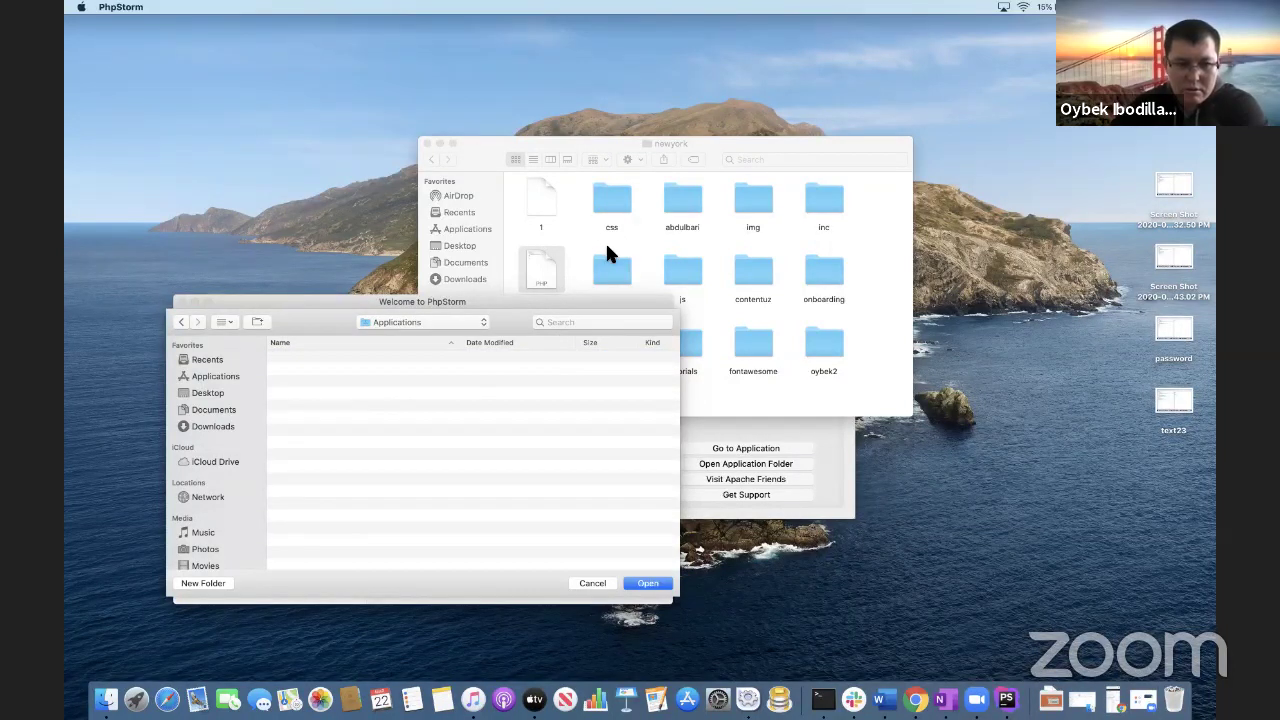
pyautogui.press('super+Up')
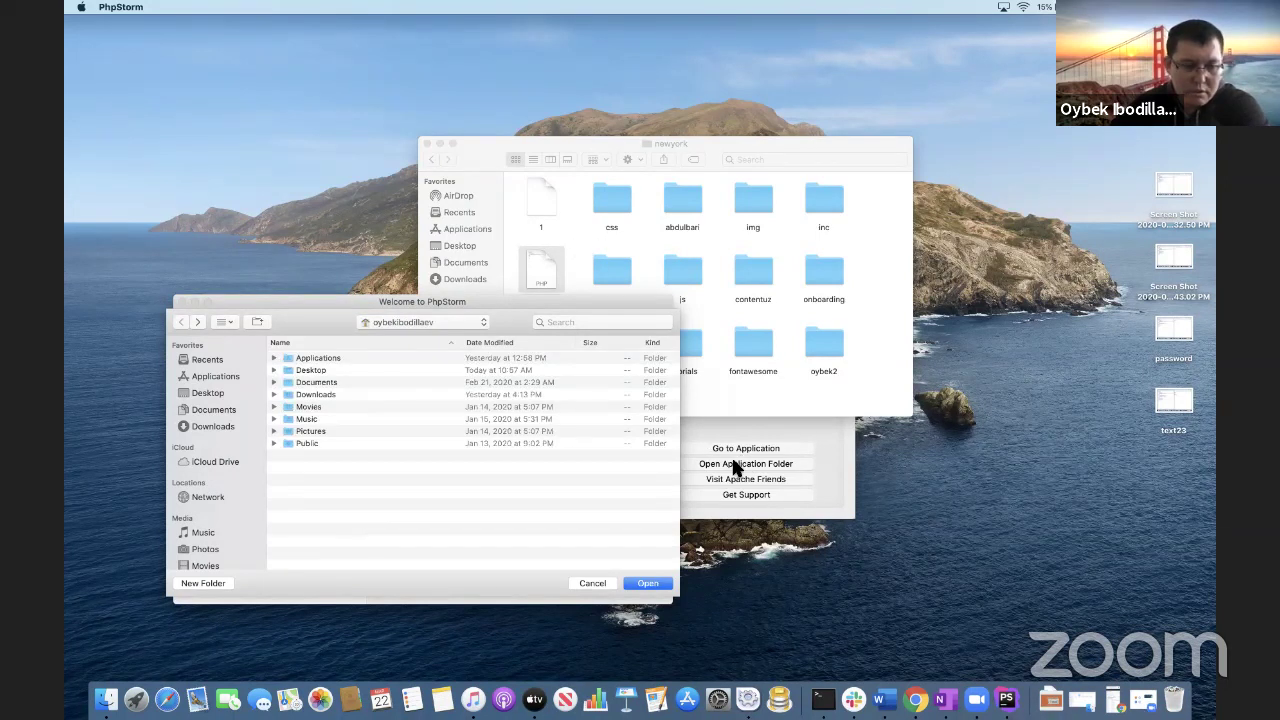
# Open the newyork folder as a project from Applications > XAMPP > htdocs.
pyautogui.press('shift+super+a')
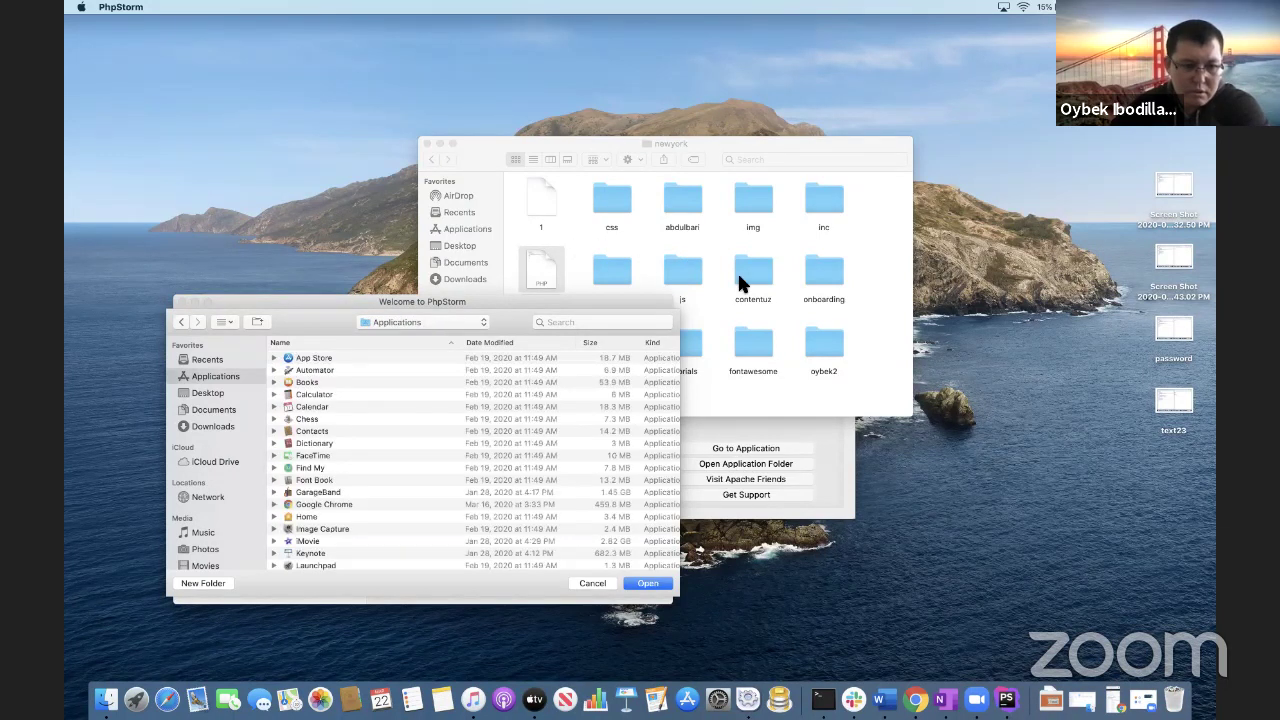
pyautogui.scroll(-5, 752, 276)
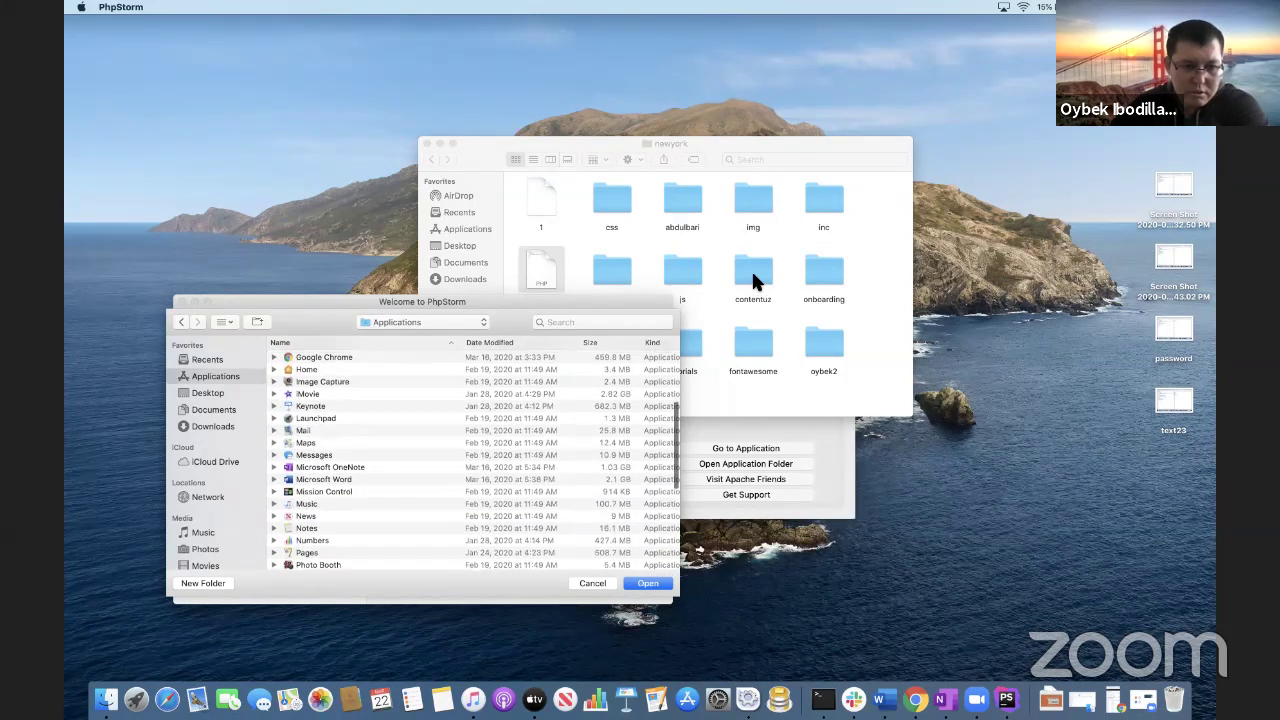
pyautogui.scroll(-4, 752, 276)
pyautogui.scroll(-5, 420, 460)
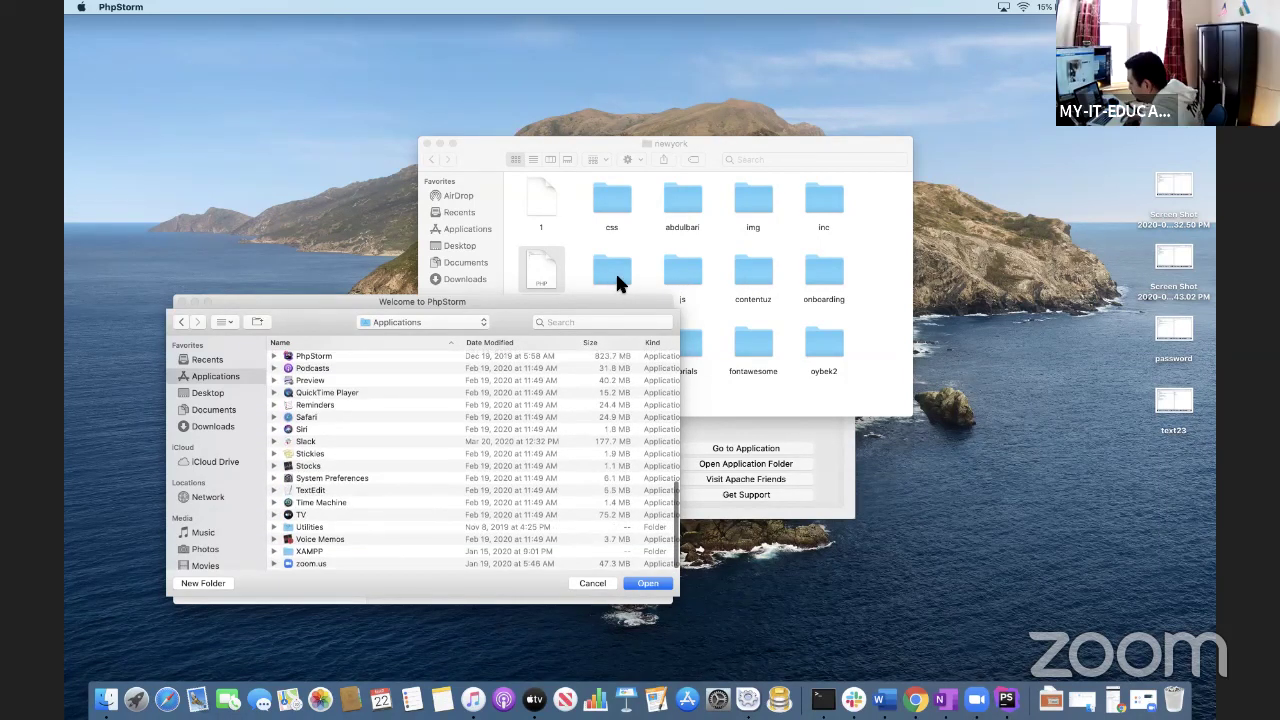
pyautogui.doubleClick(309, 551)
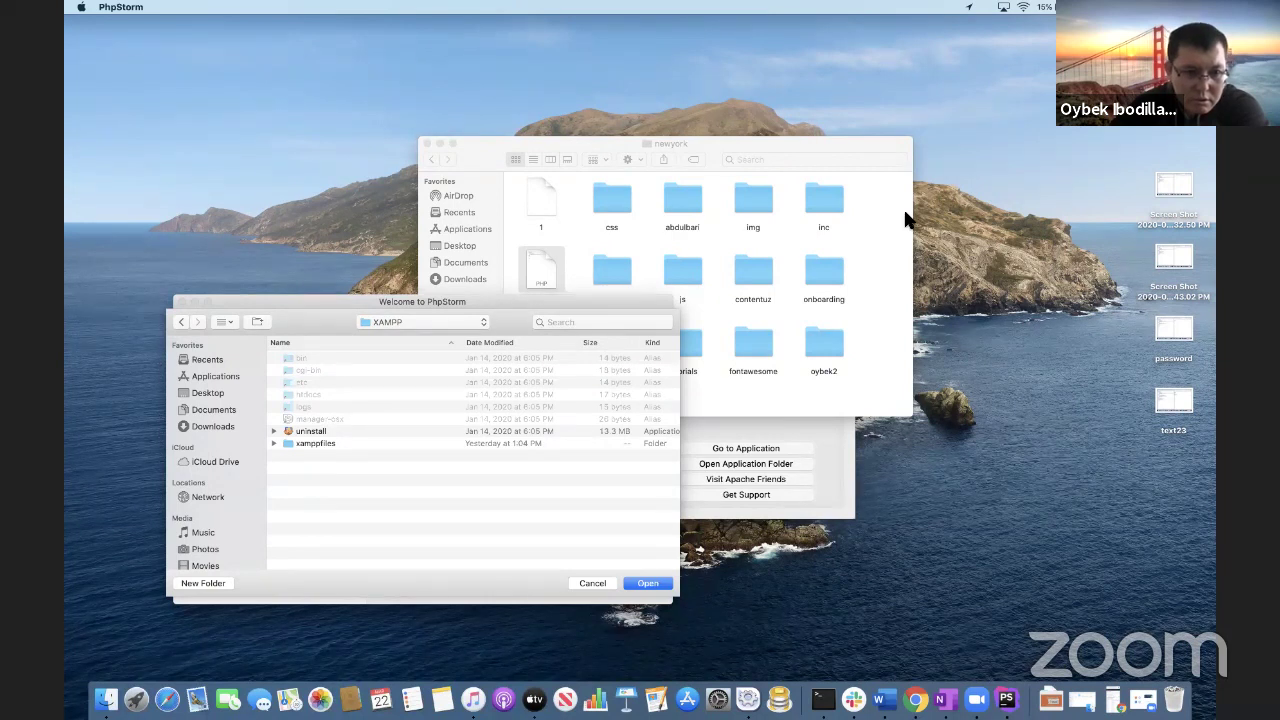
pyautogui.press('h')
pyautogui.press('Return')
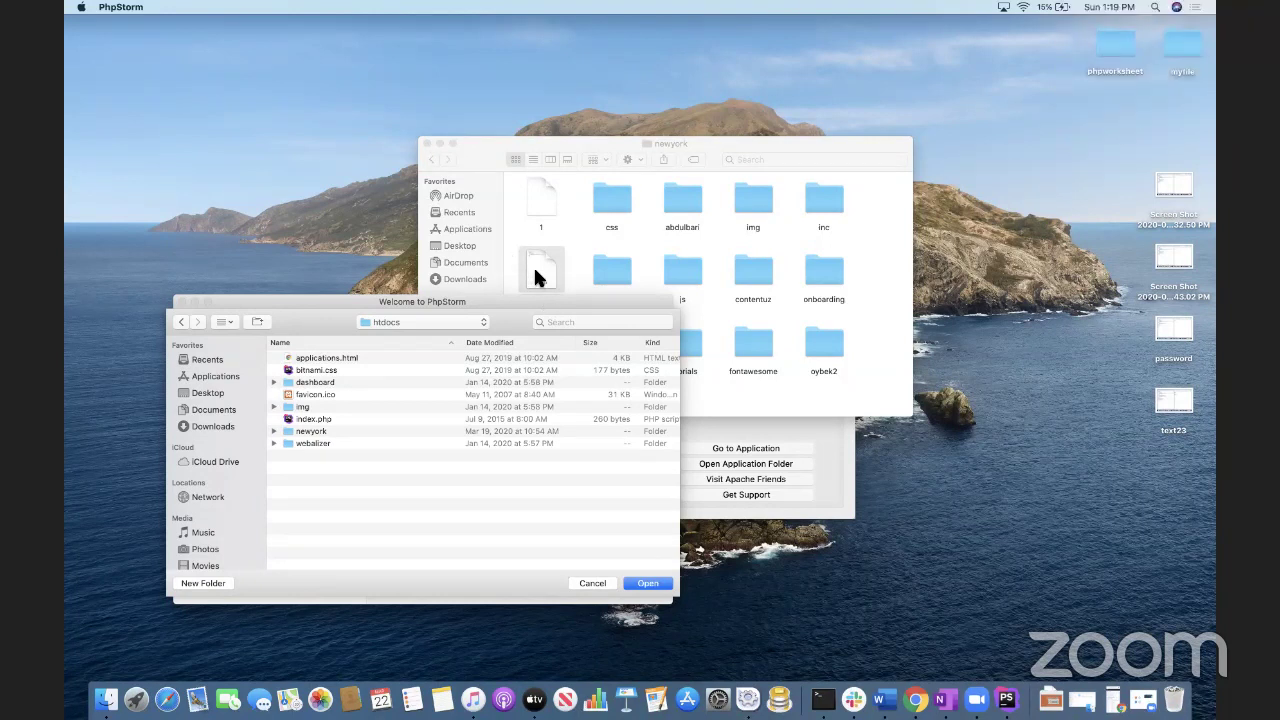
pyautogui.press('n')
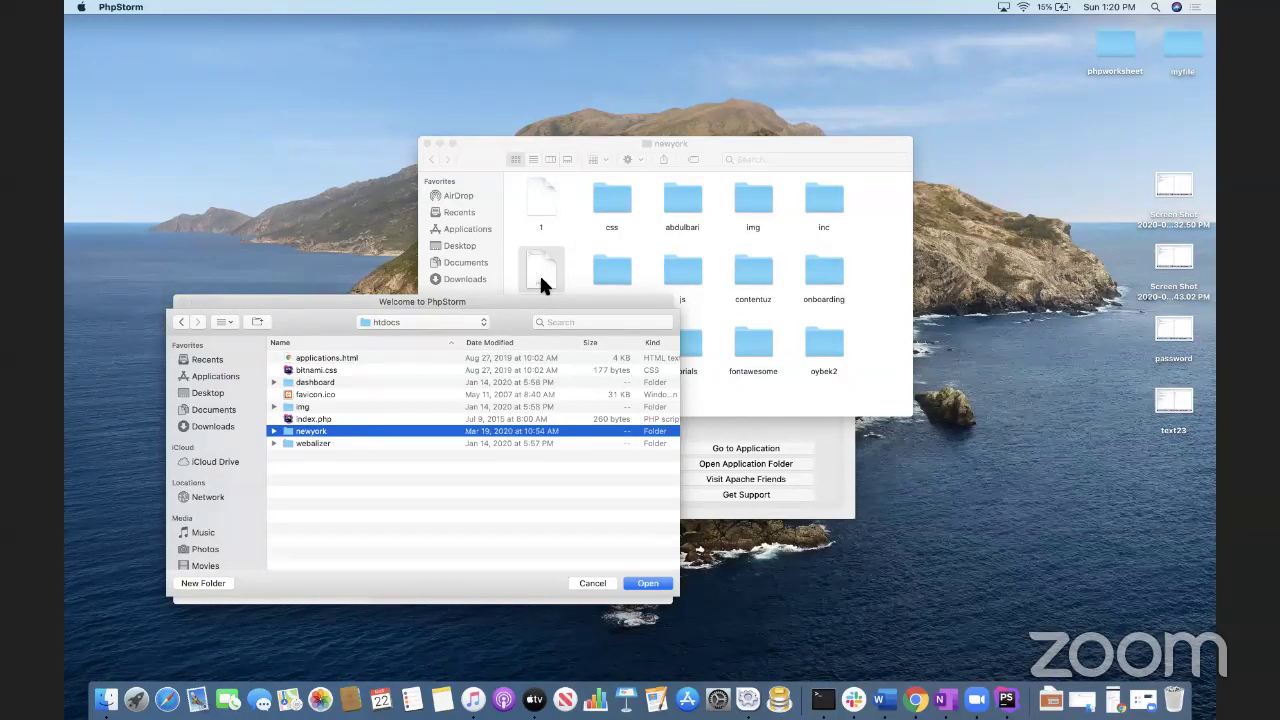
pyautogui.press('Return')
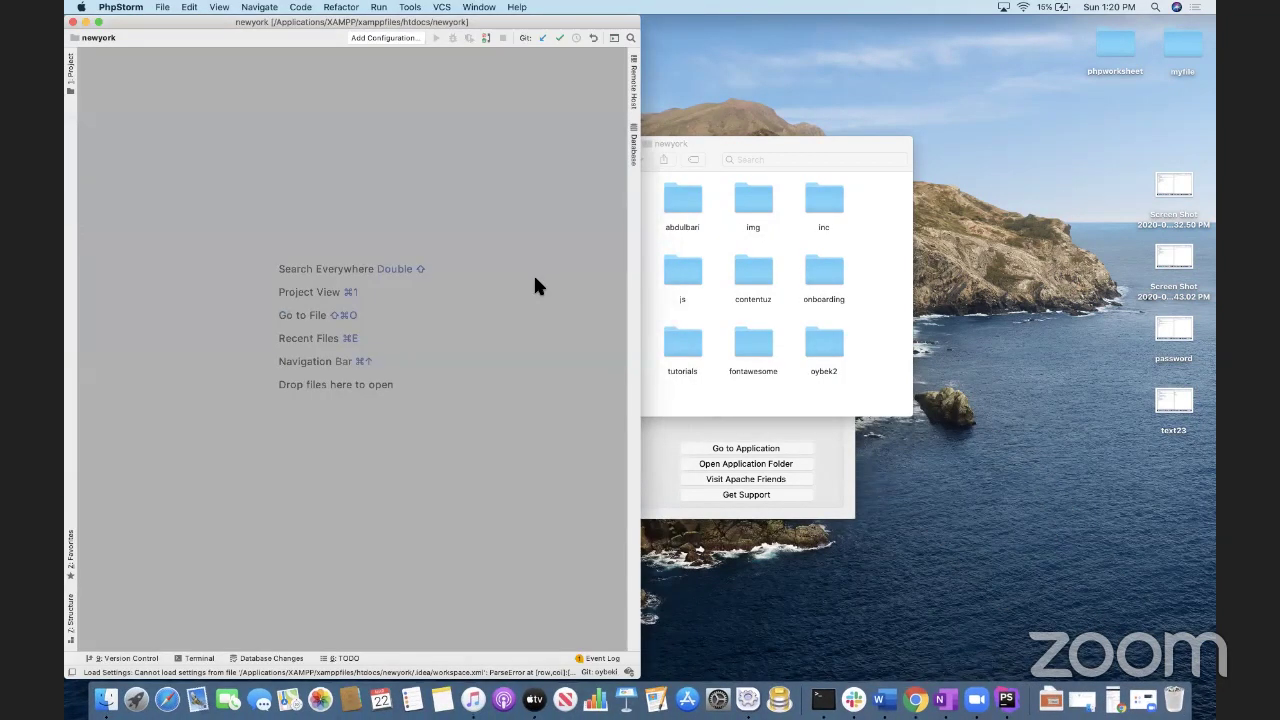
# Close the newyork project window and quit PhpStorm.
pyautogui.click(73, 22)
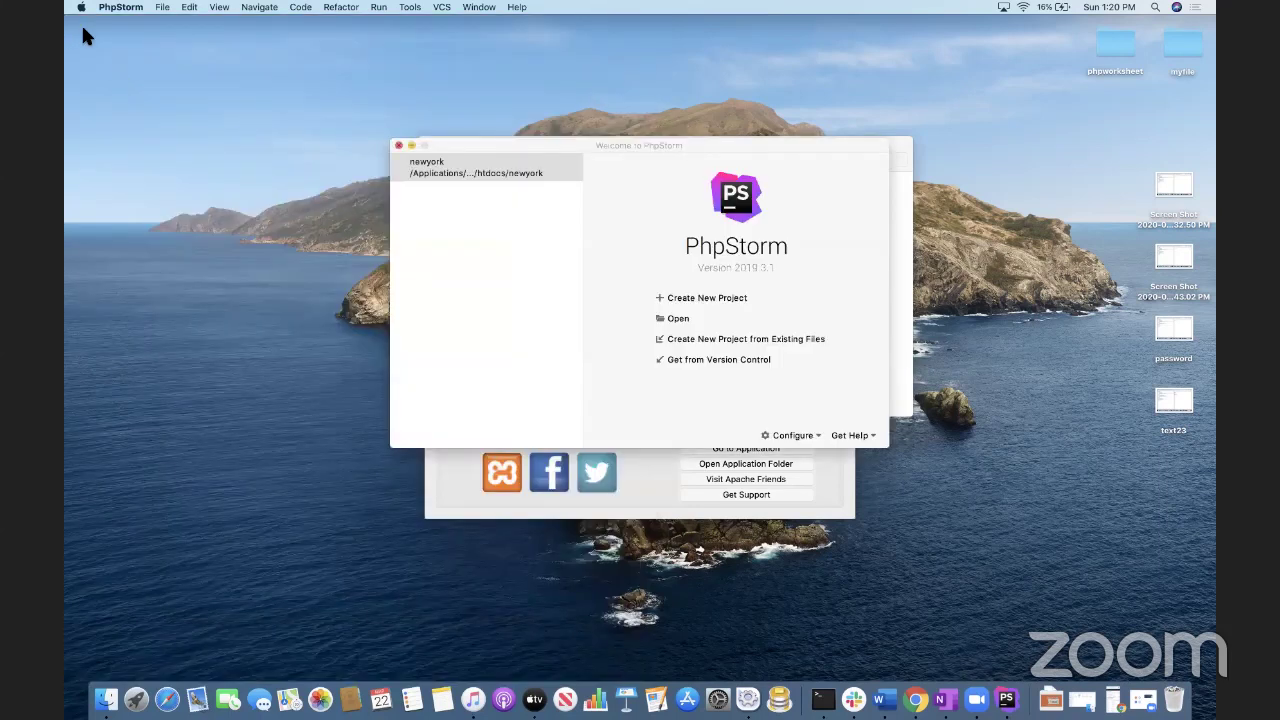
pyautogui.press('super+q')
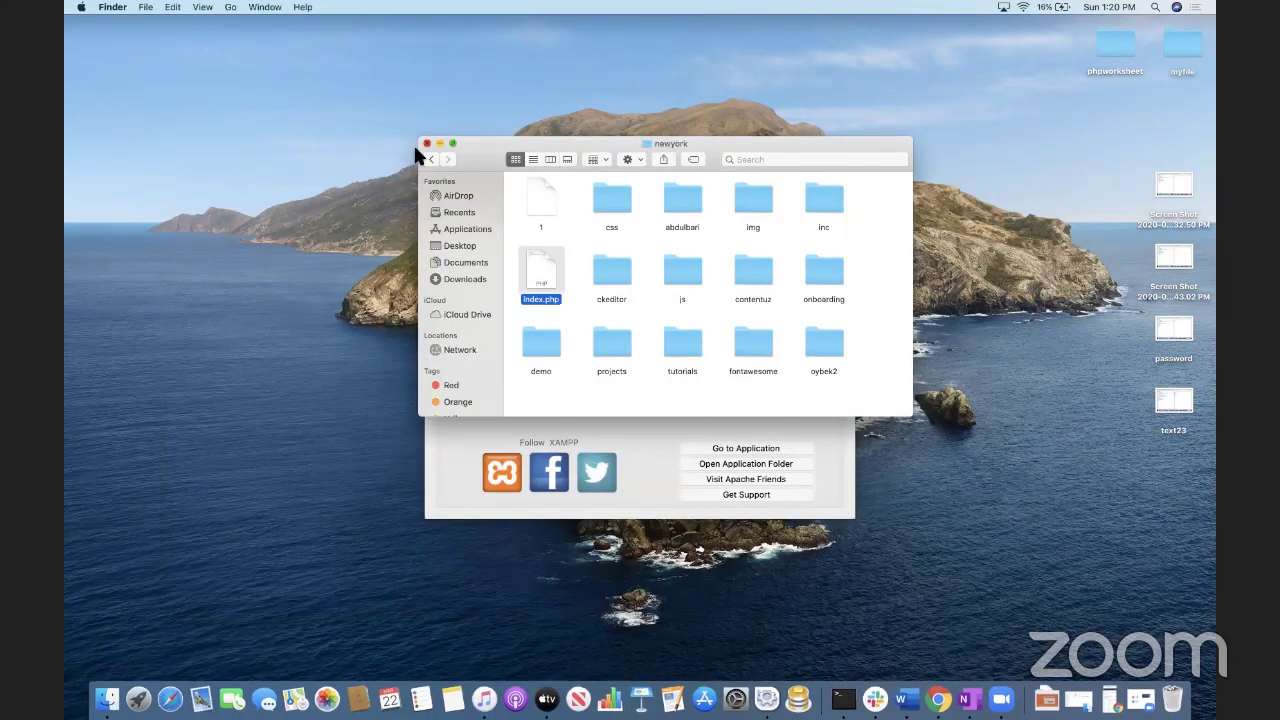
# Close the Finder window that shows the contents of the newyork folder.
pyautogui.click(428, 143)
pyautogui.click(587, 269)
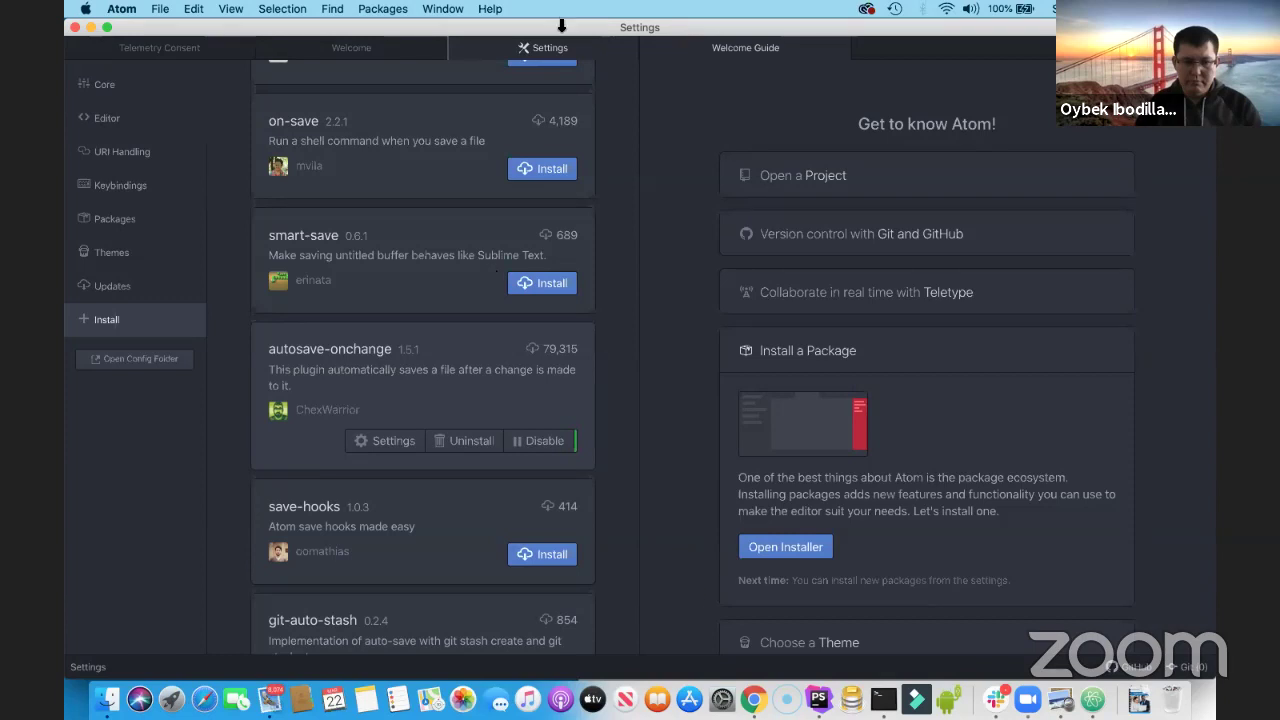
# Look through the Atom package results for "auto-save", including autosave-onchange and the other save-related packages.
pyautogui.scroll(-6, 407, 120)
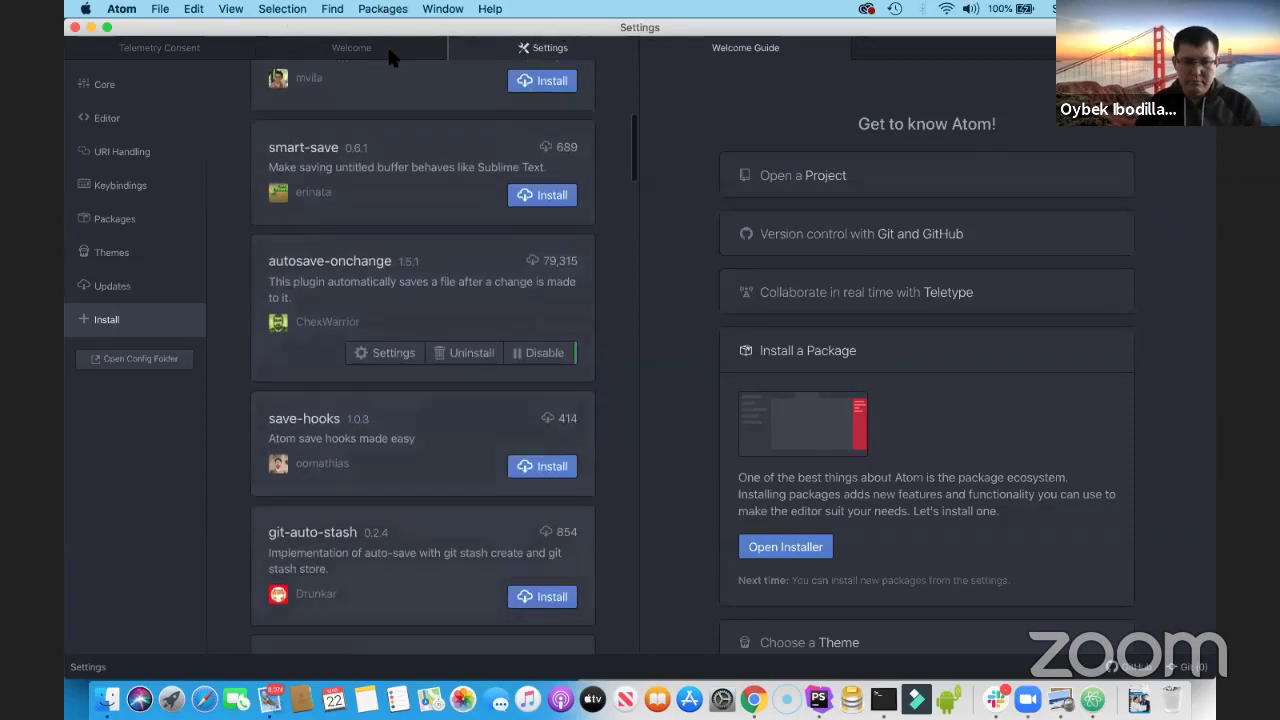
pyautogui.scroll(-6, 418, 275)
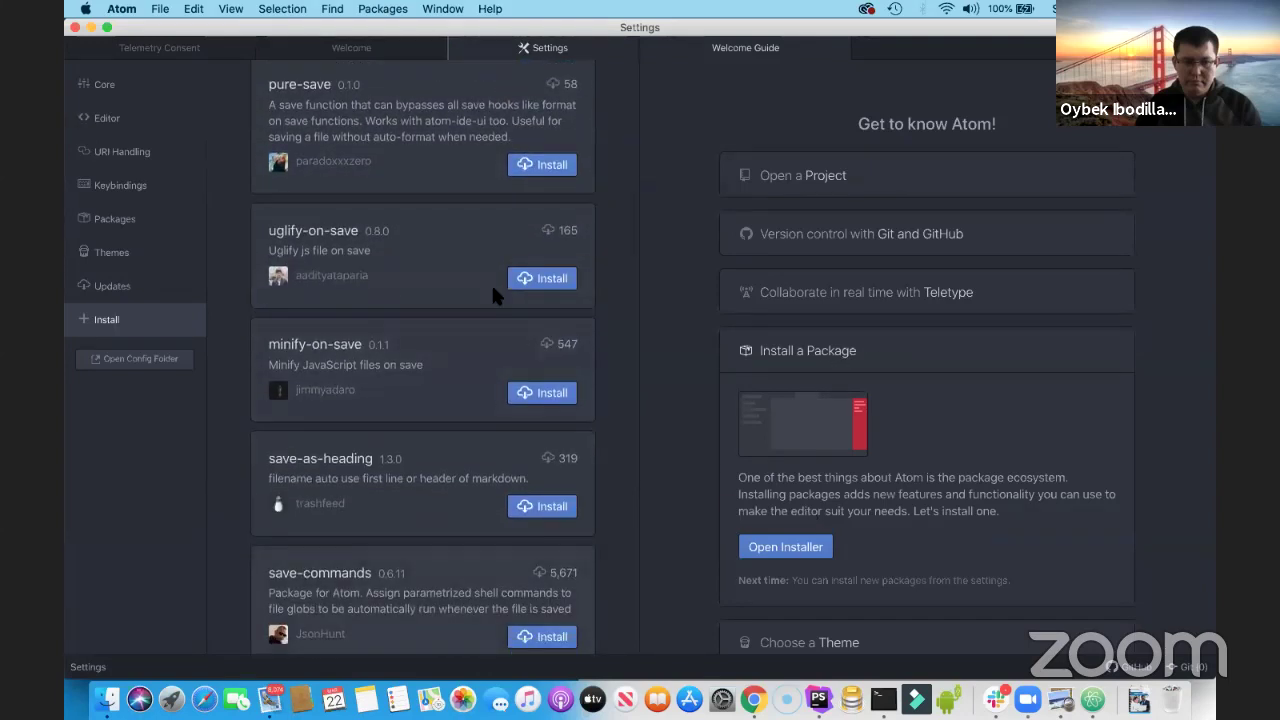
pyautogui.scroll(-2, 466, 197)
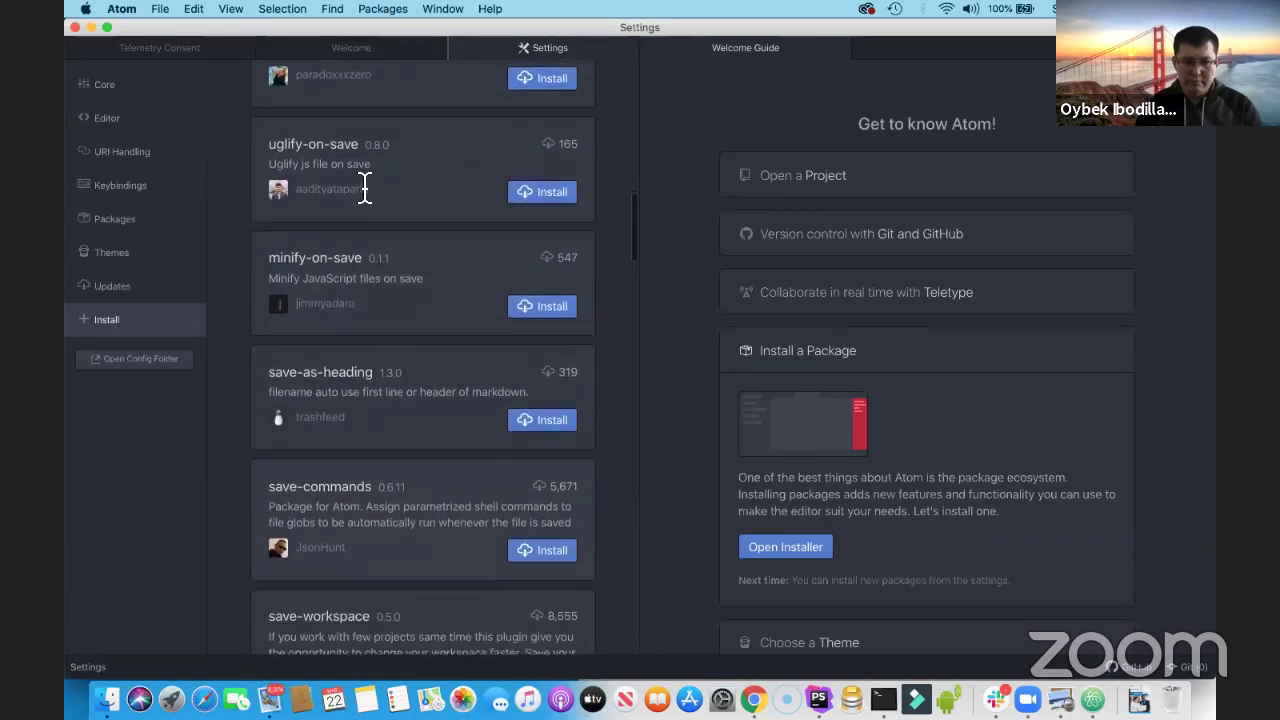
pyautogui.scroll(5, 365, 187)
pyautogui.scroll(10, 365, 187)
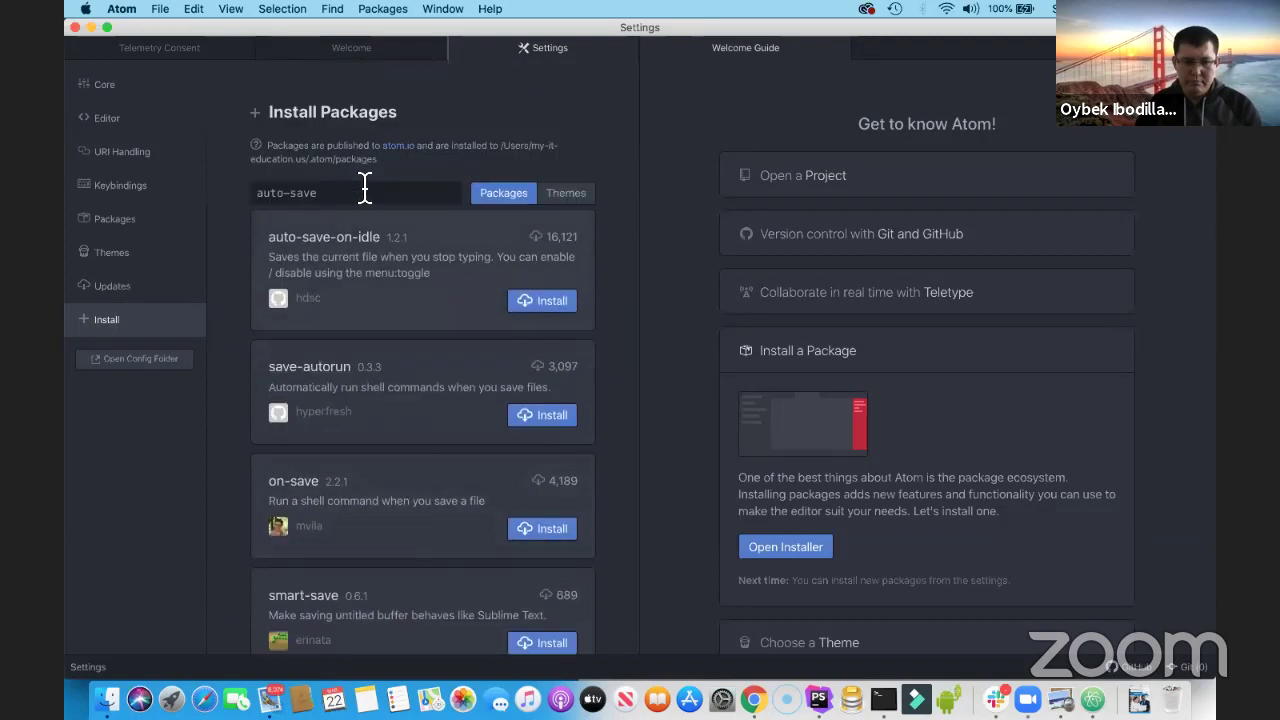
# Switch the "auto-save" search from packages to themes and look through the themes offered for installation.
pyautogui.click(566, 193)
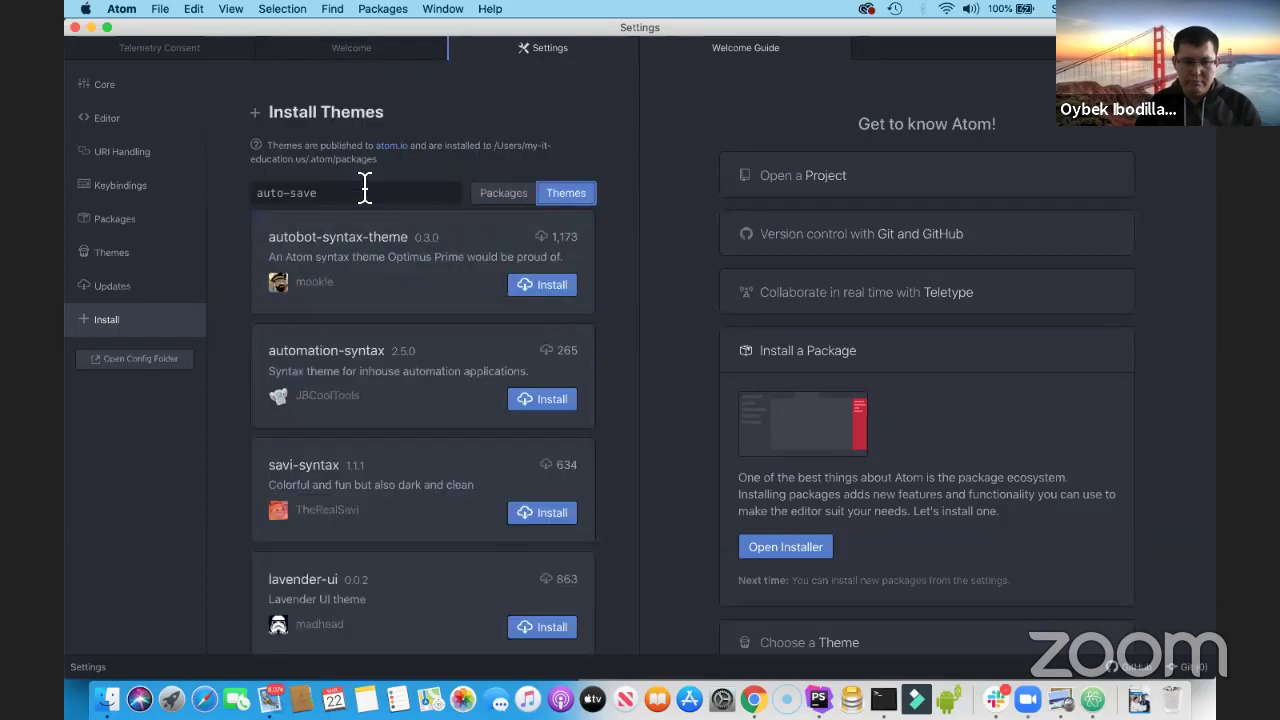
pyautogui.scroll(-4, 457, 523)
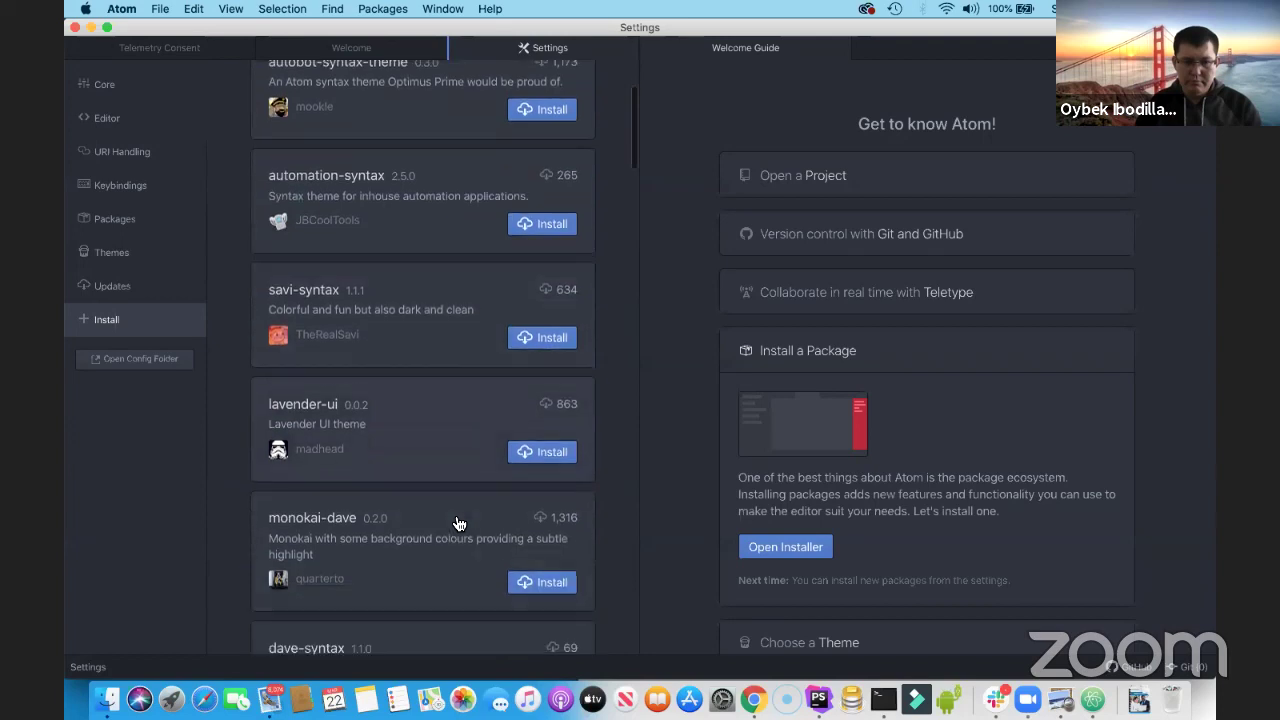
pyautogui.scroll(-3, 457, 523)
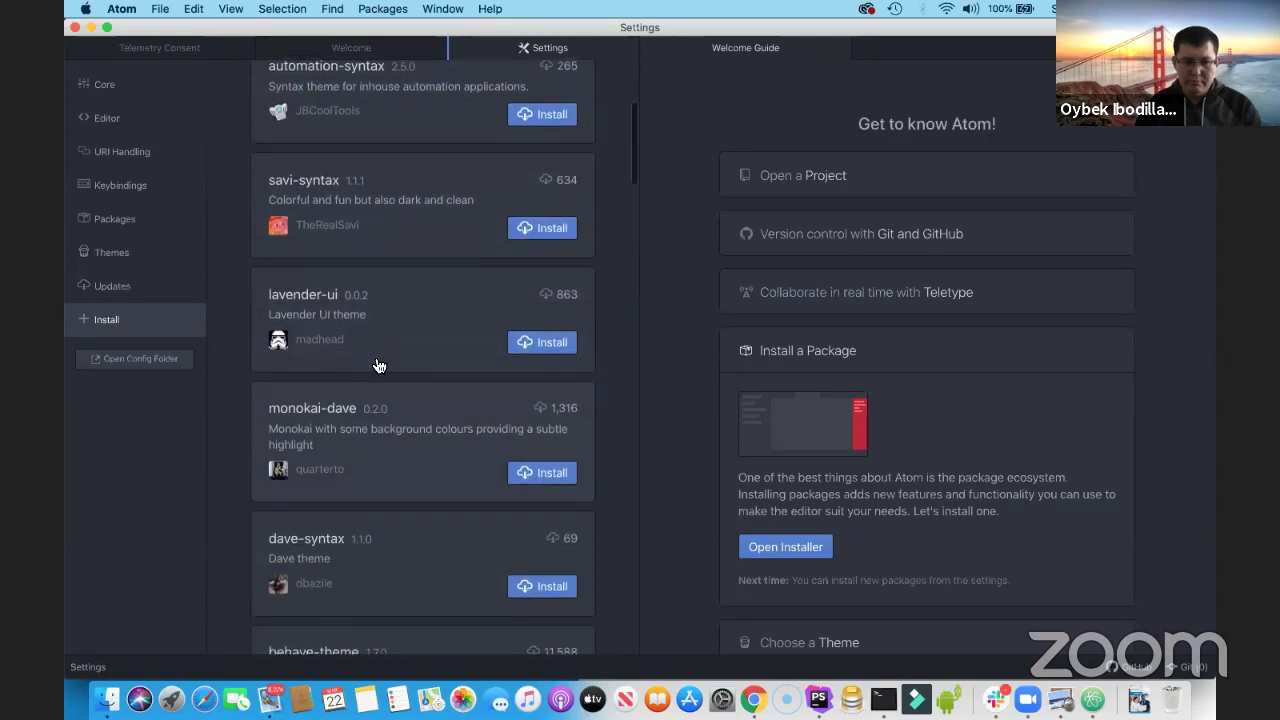
pyautogui.scroll(-10, 379, 366)
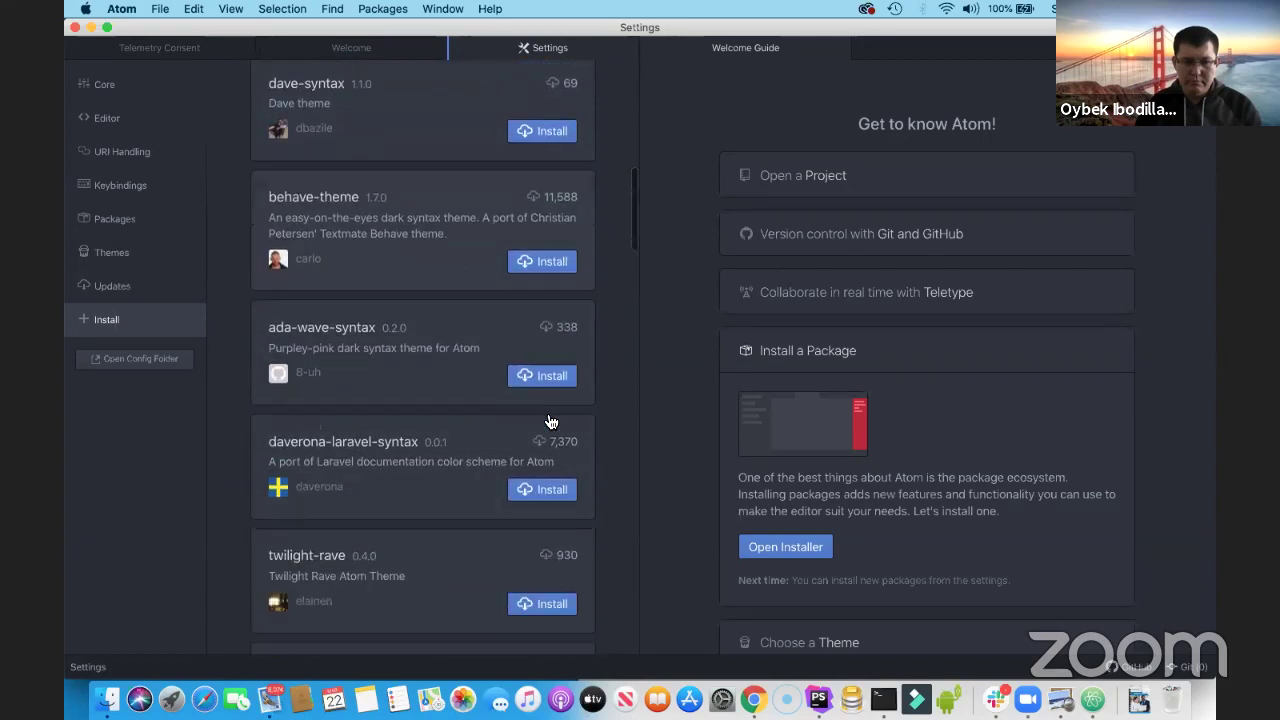
pyautogui.scroll(-6, 550, 421)
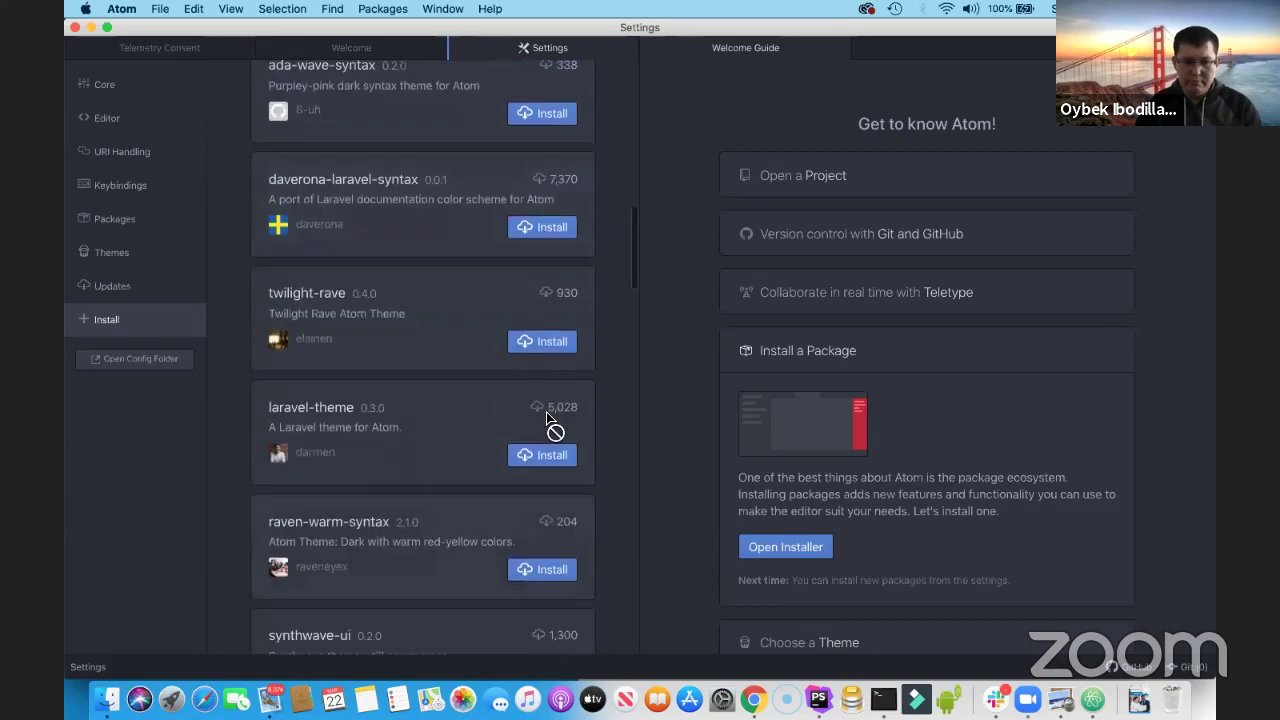
pyautogui.scroll(-4, 549, 420)
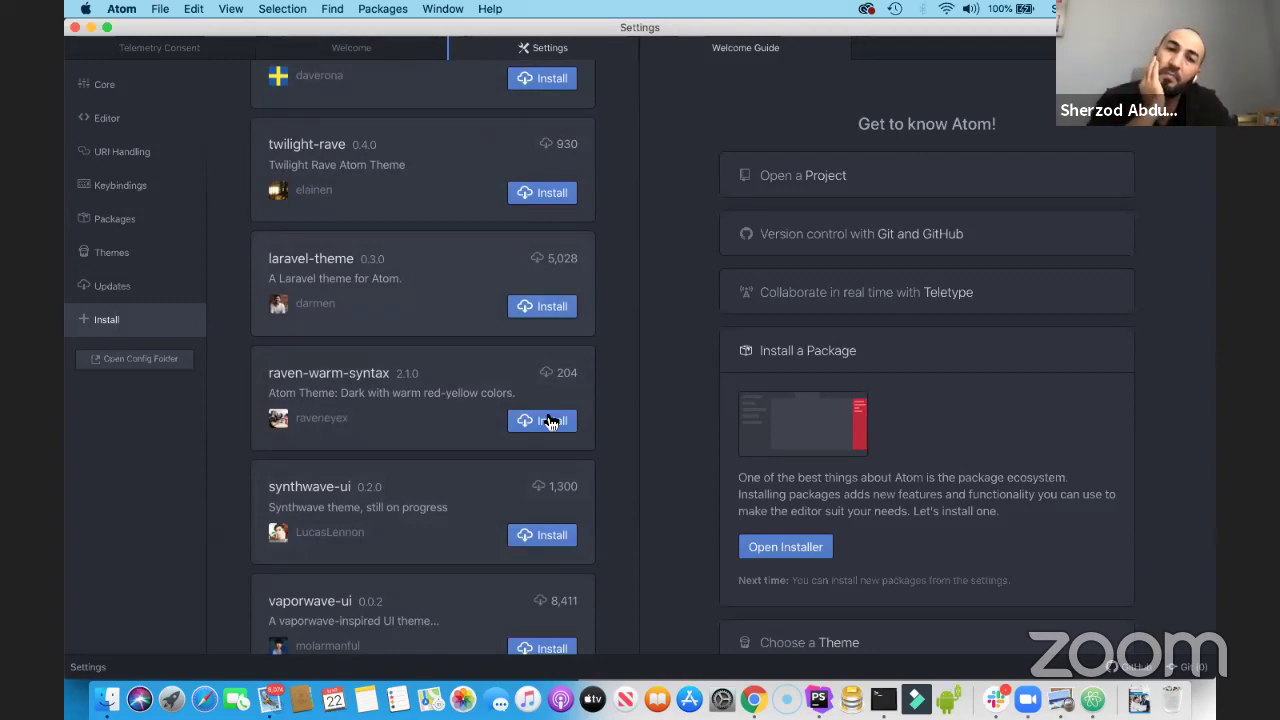
pyautogui.scroll(-5, 549, 422)
pyautogui.scroll(5, 549, 422)
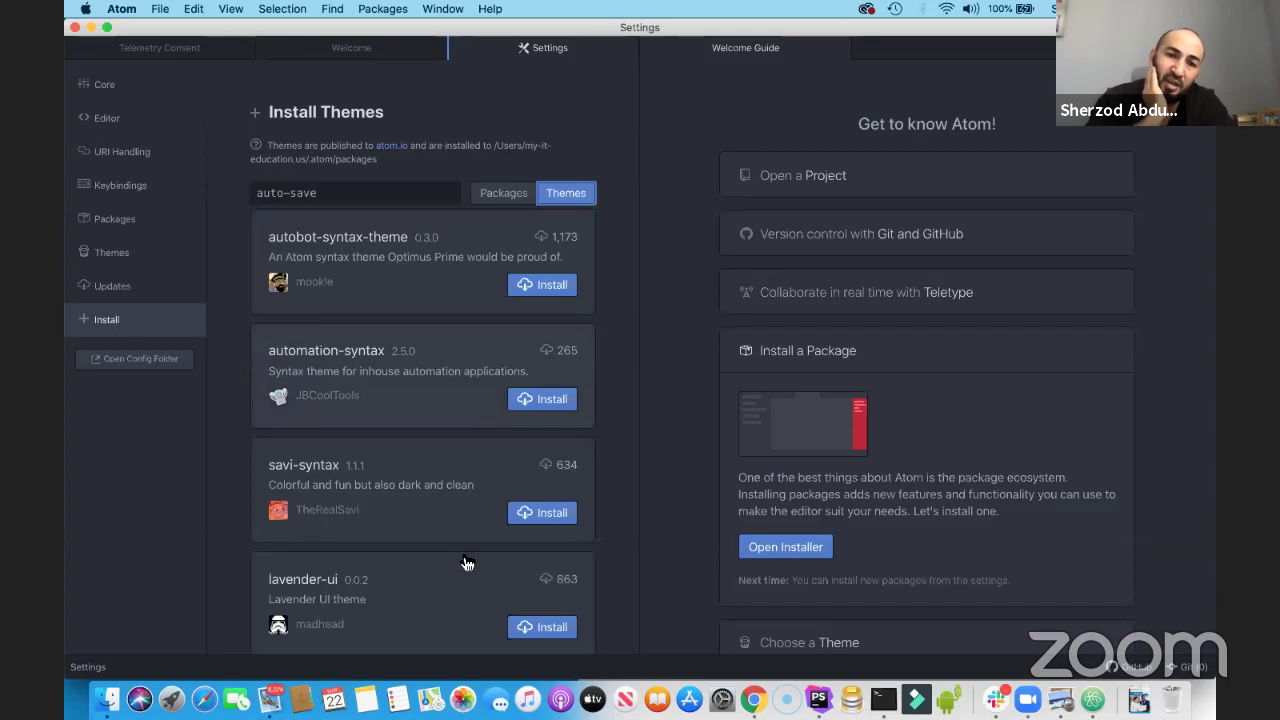
pyautogui.scroll(-3, 466, 563)
pyautogui.scroll(2, 466, 563)
pyautogui.scroll(1, 466, 563)
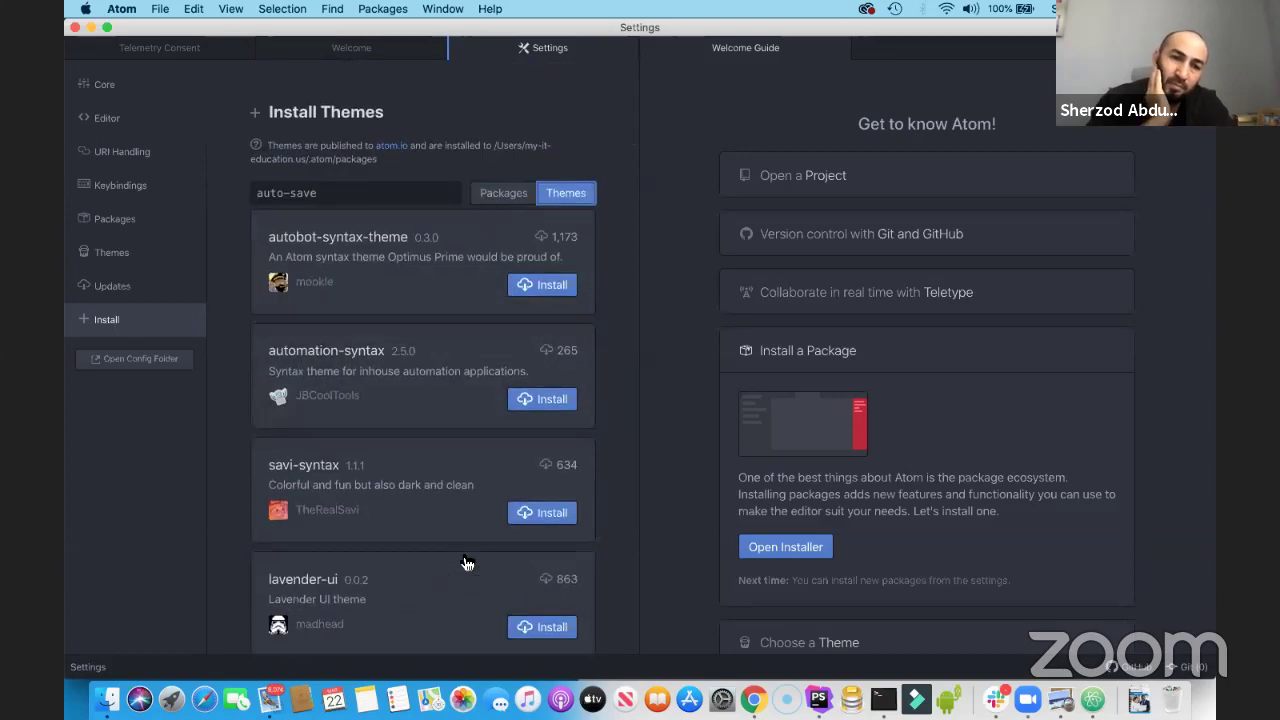
# Search the installable Atom themes for "laravel".
pyautogui.hotkey('shift', 'Tab')
pyautogui.write('laravel')
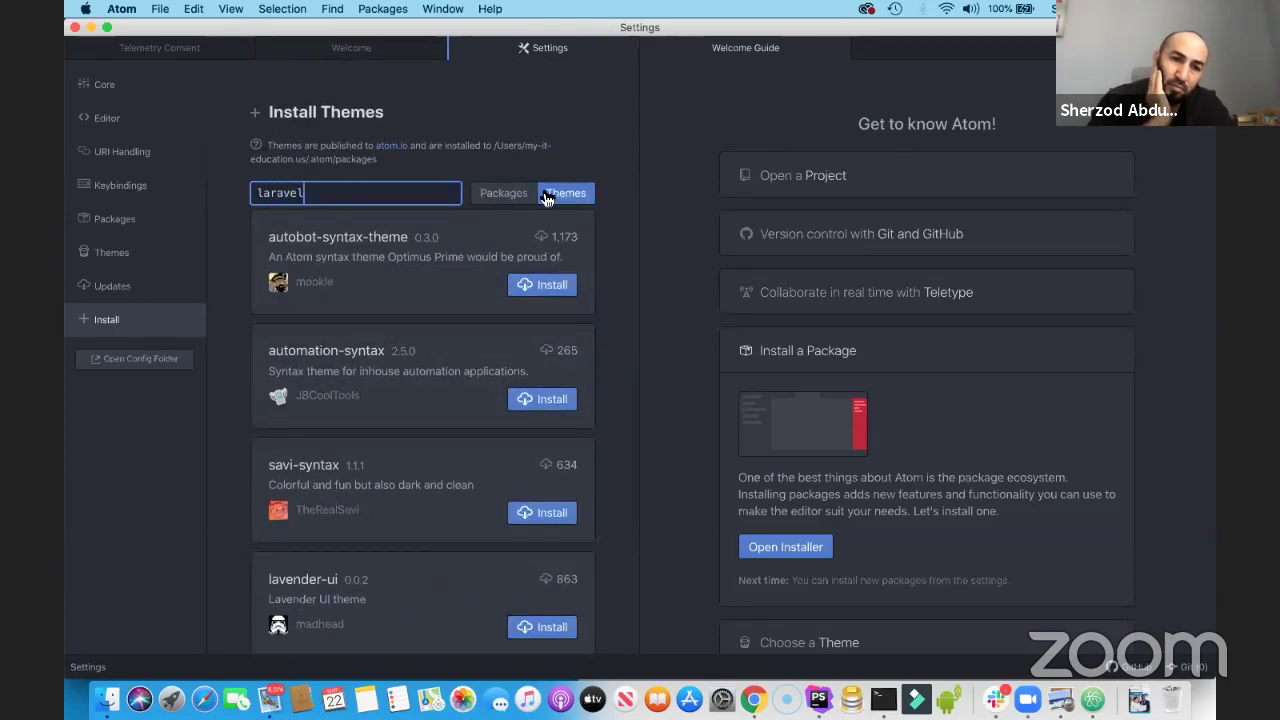
pyautogui.press('Return')
pyautogui.scroll(-1, 400, 480)
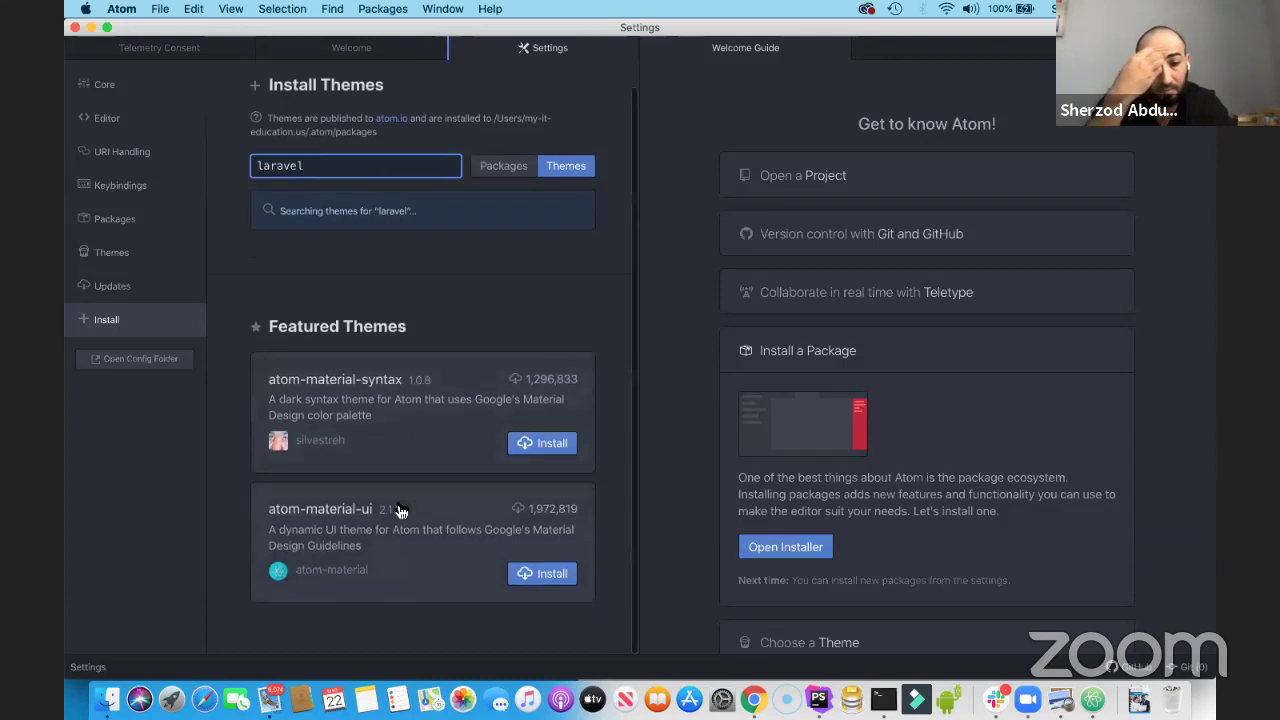